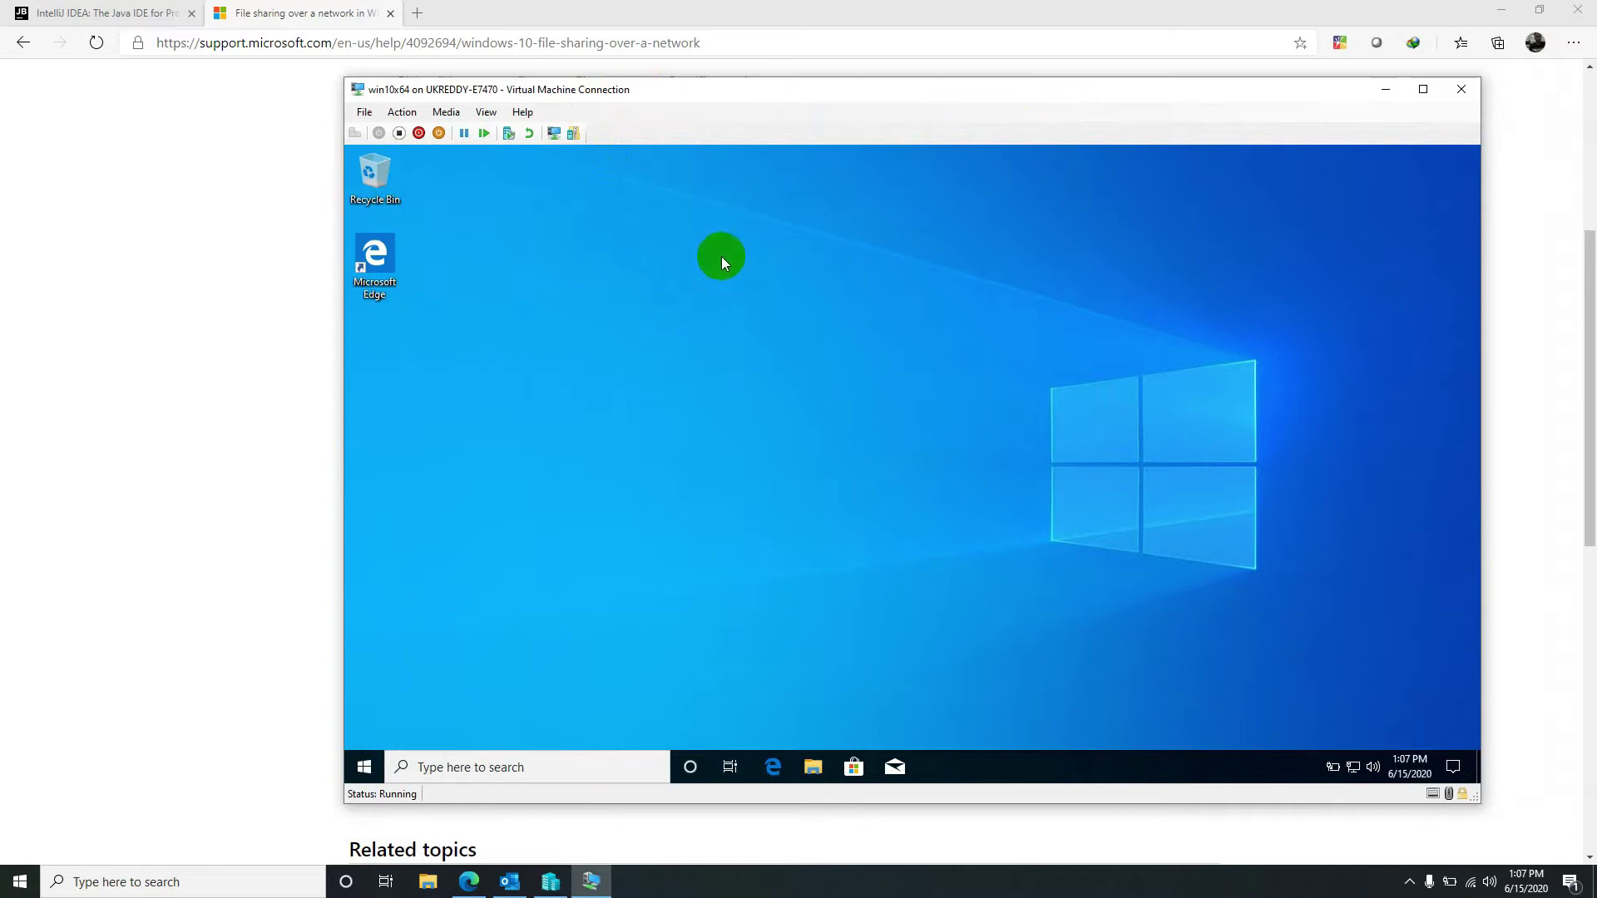
Step: Switch to the browser and review the Windows 10 file sharing article's sections on sharing over a network and turning on network discovery
drag(716, 94, 762, 92)
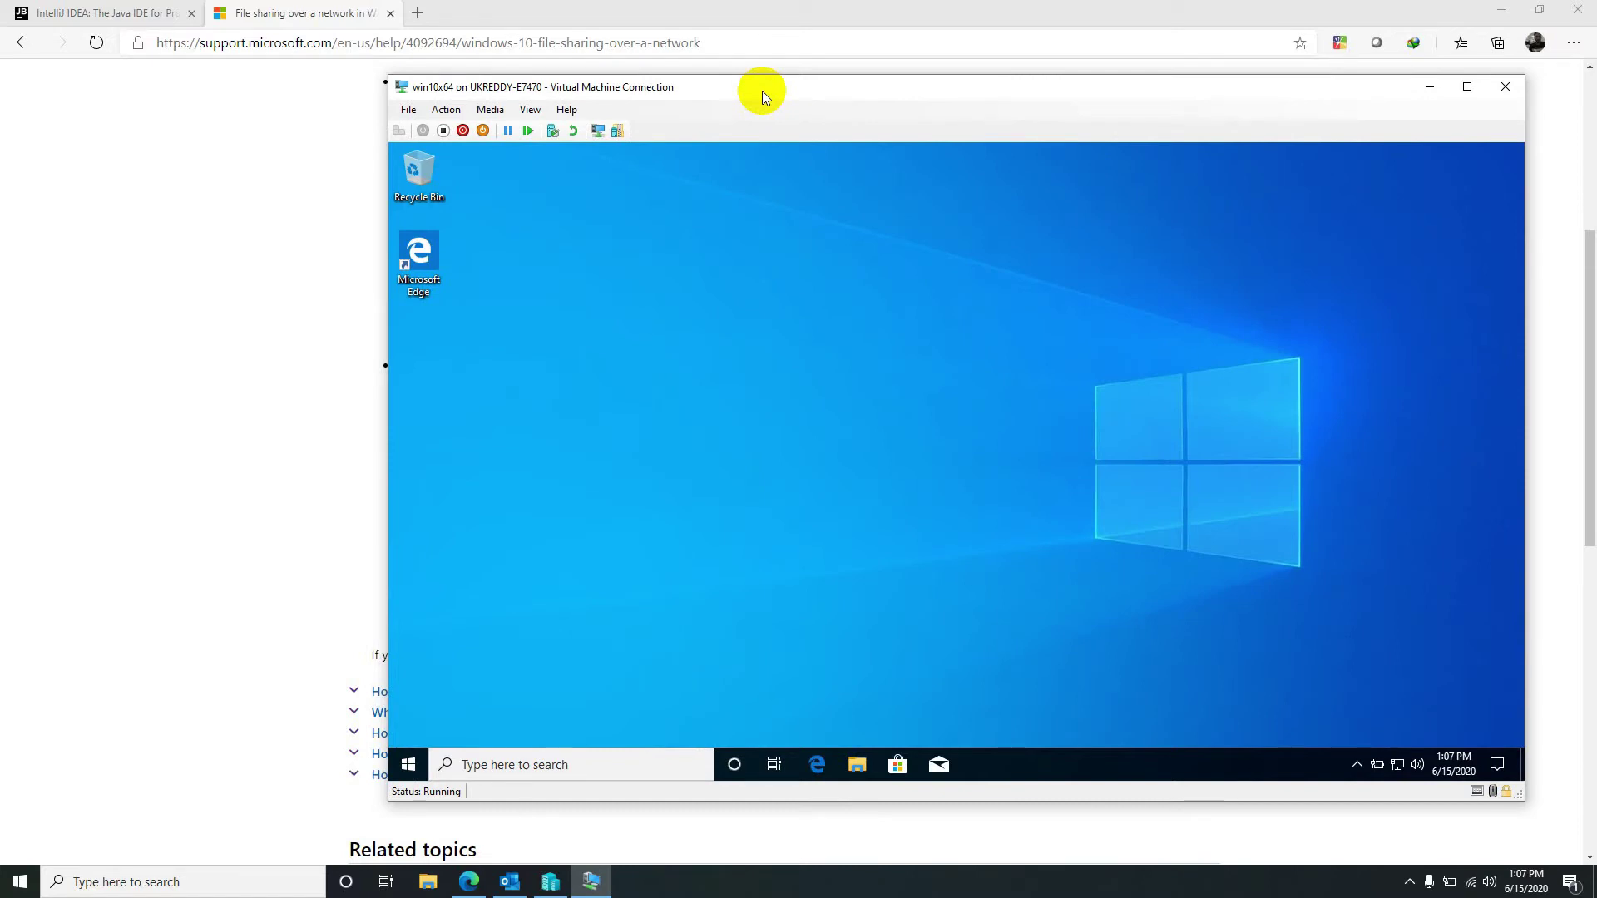
drag(762, 91, 1070, 79)
click(755, 160)
click(278, 408)
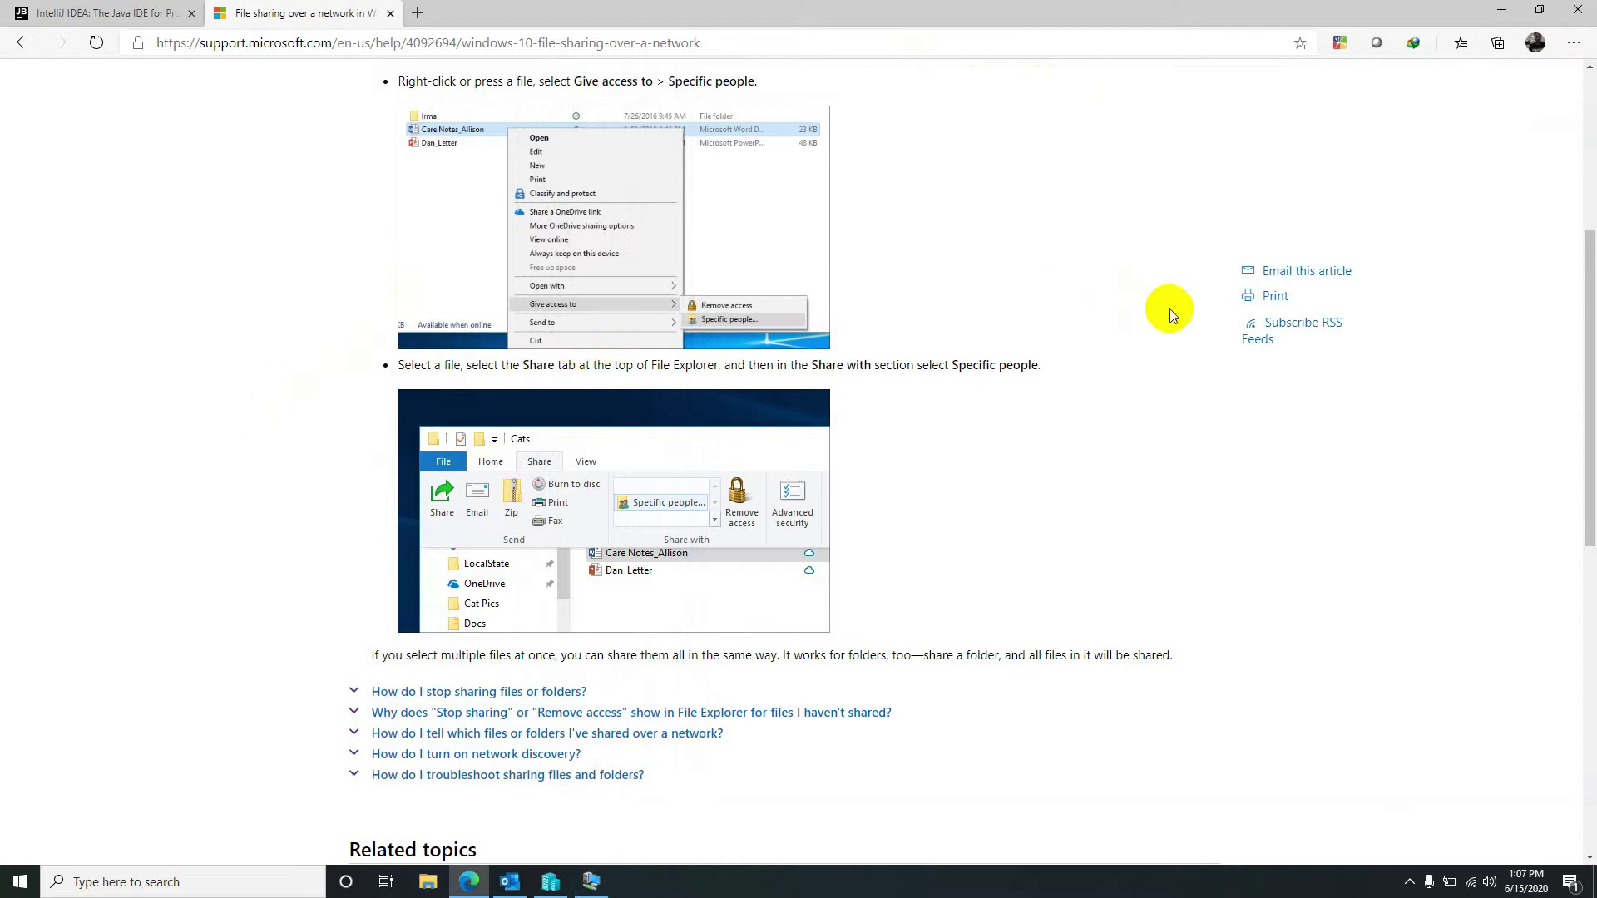
drag(1588, 332, 1580, 117)
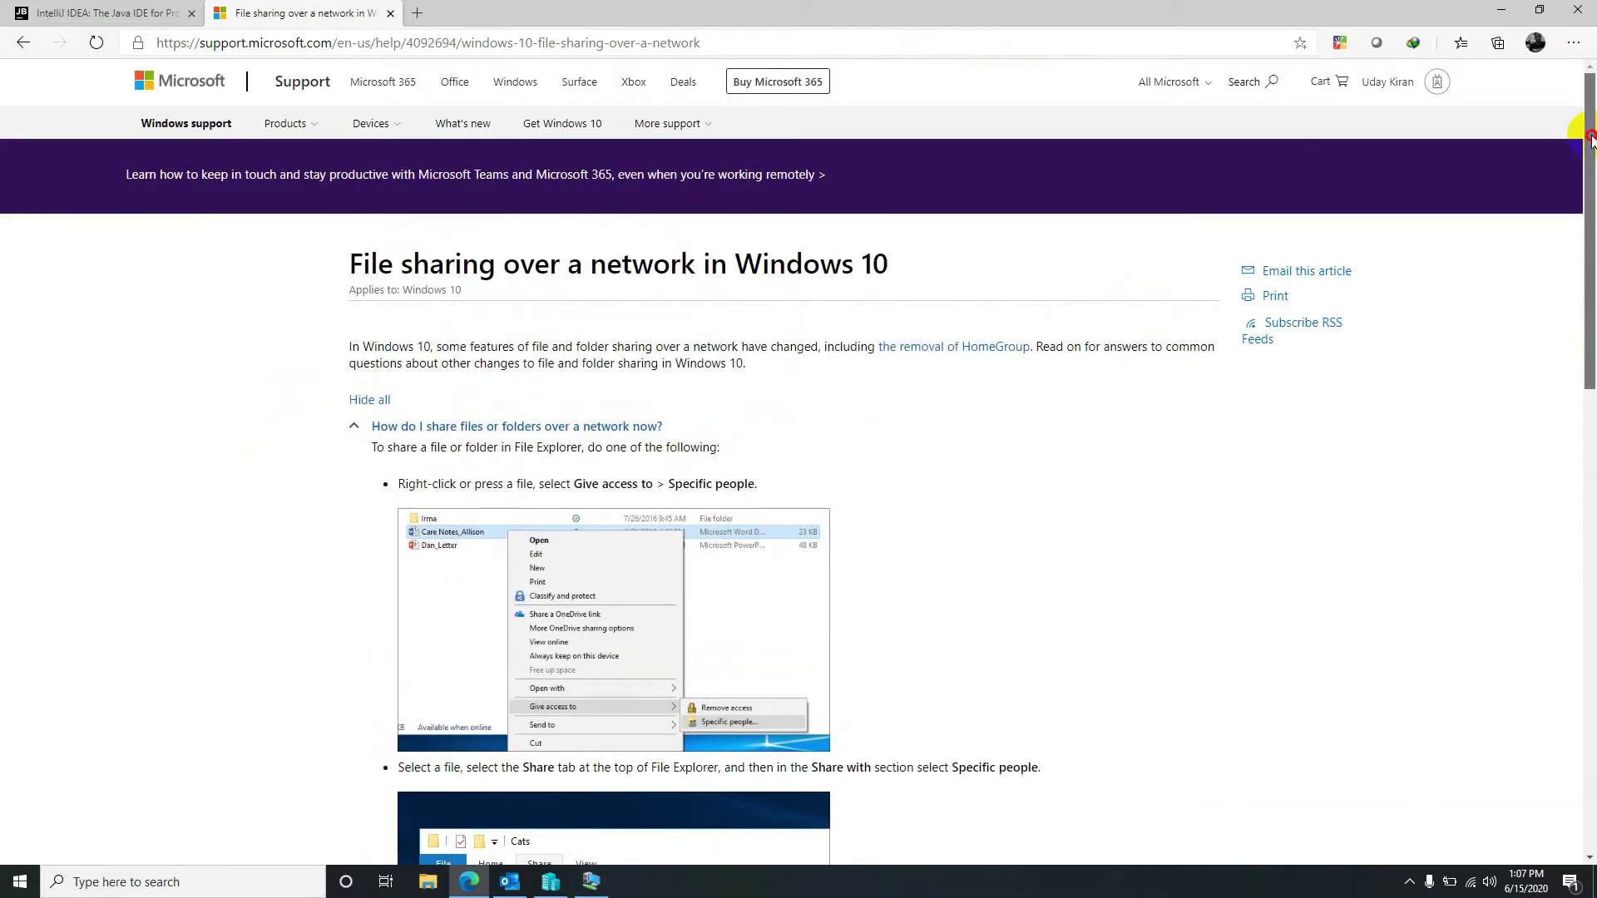
click(358, 426)
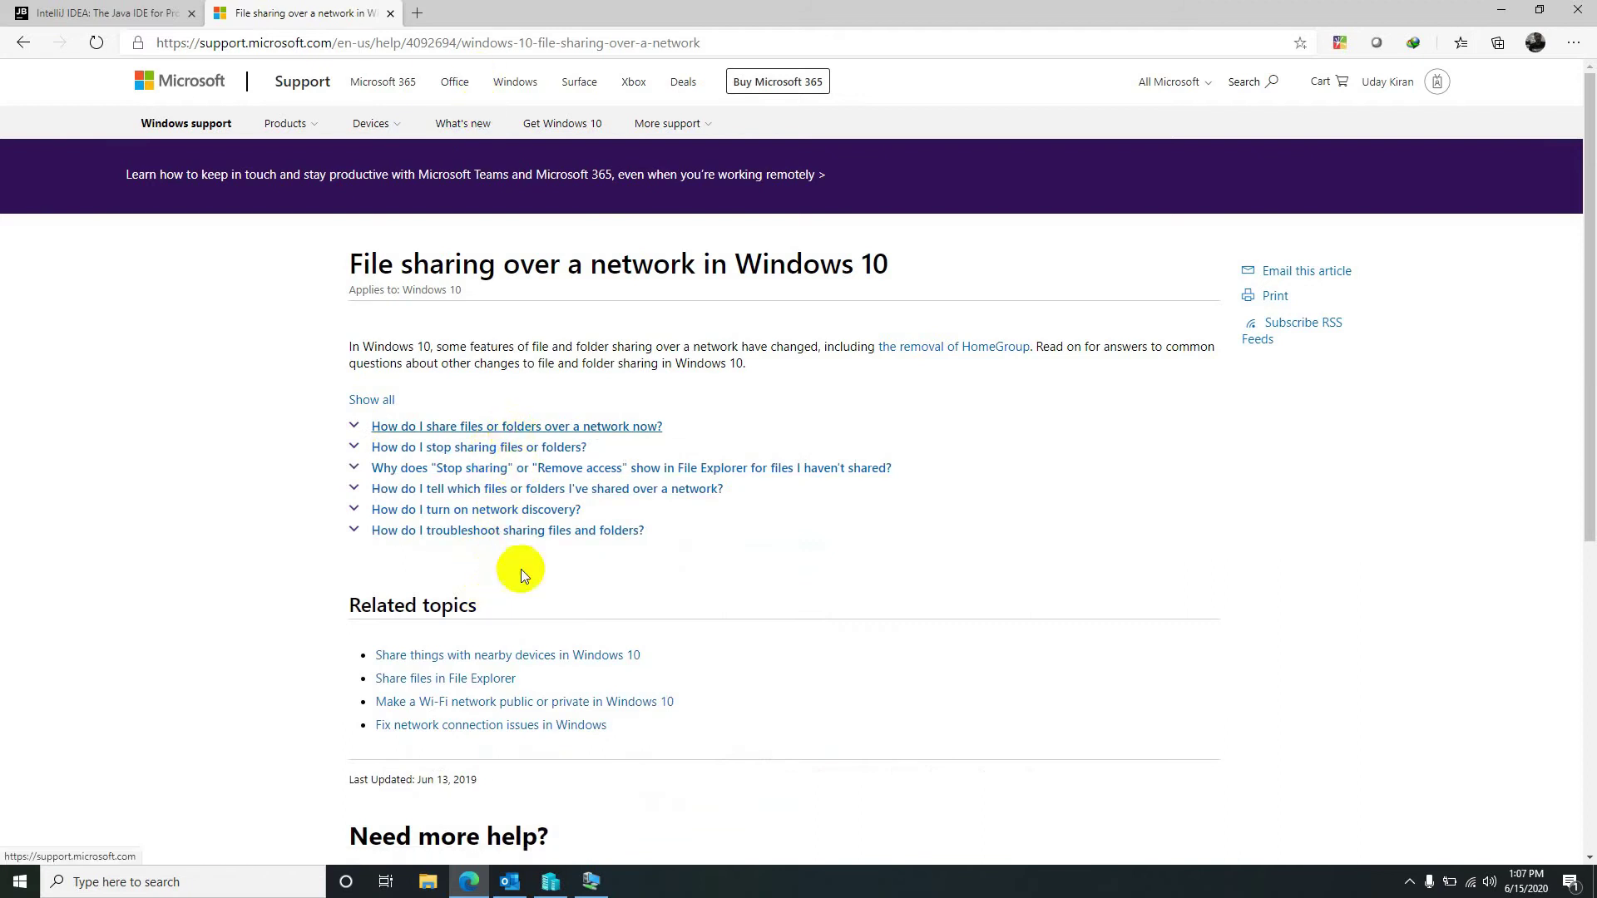
click(506, 434)
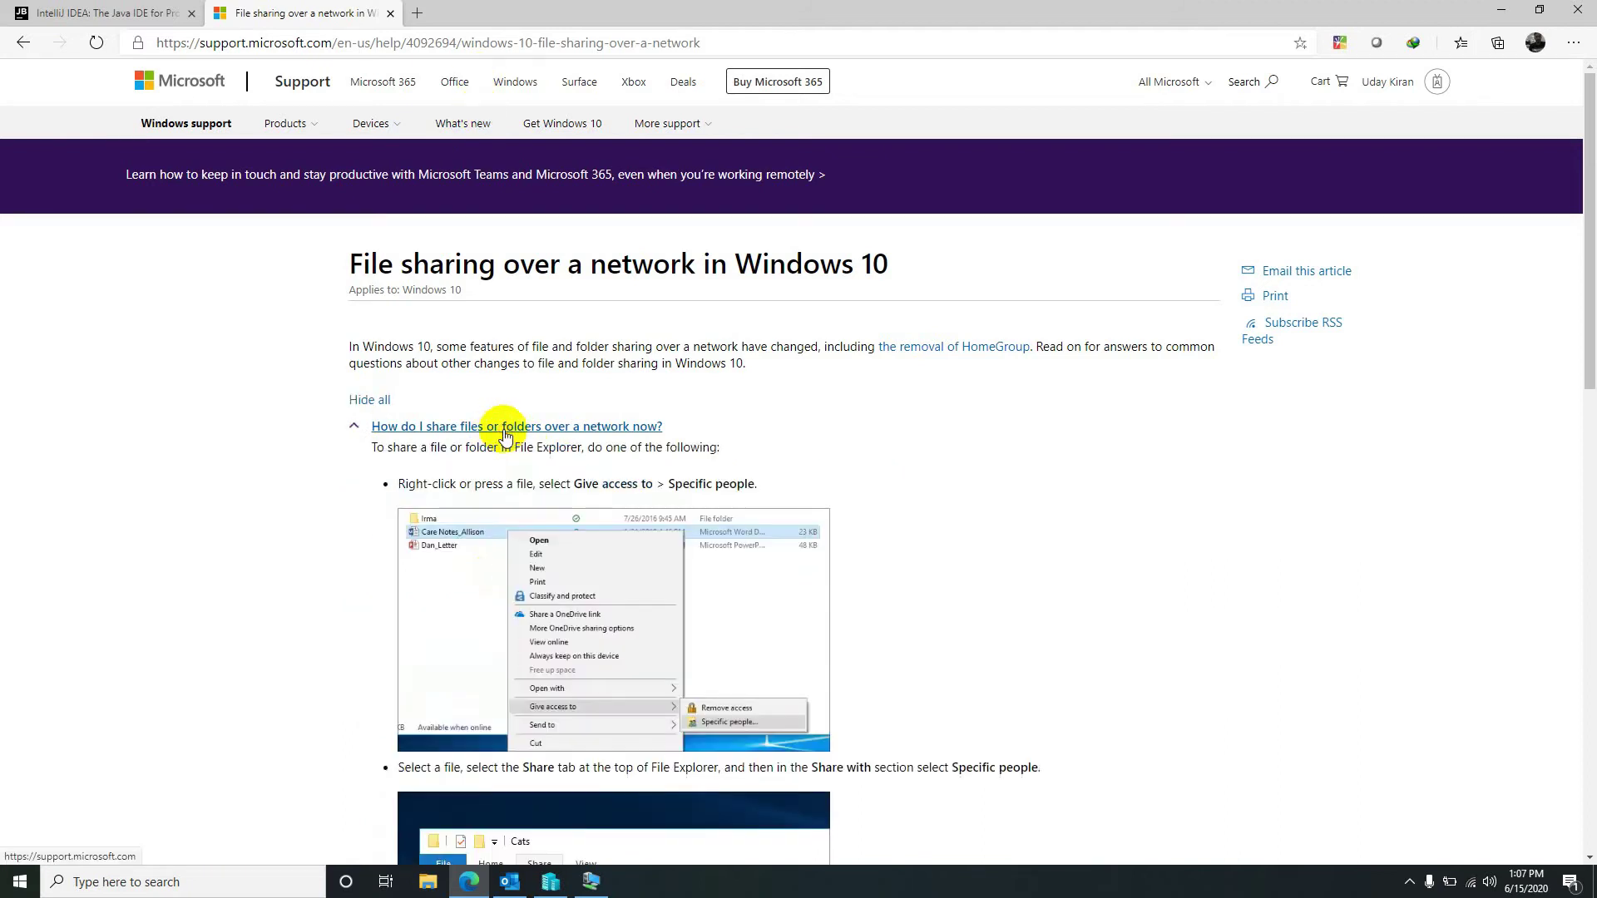
drag(1591, 292, 1578, 438)
click(559, 705)
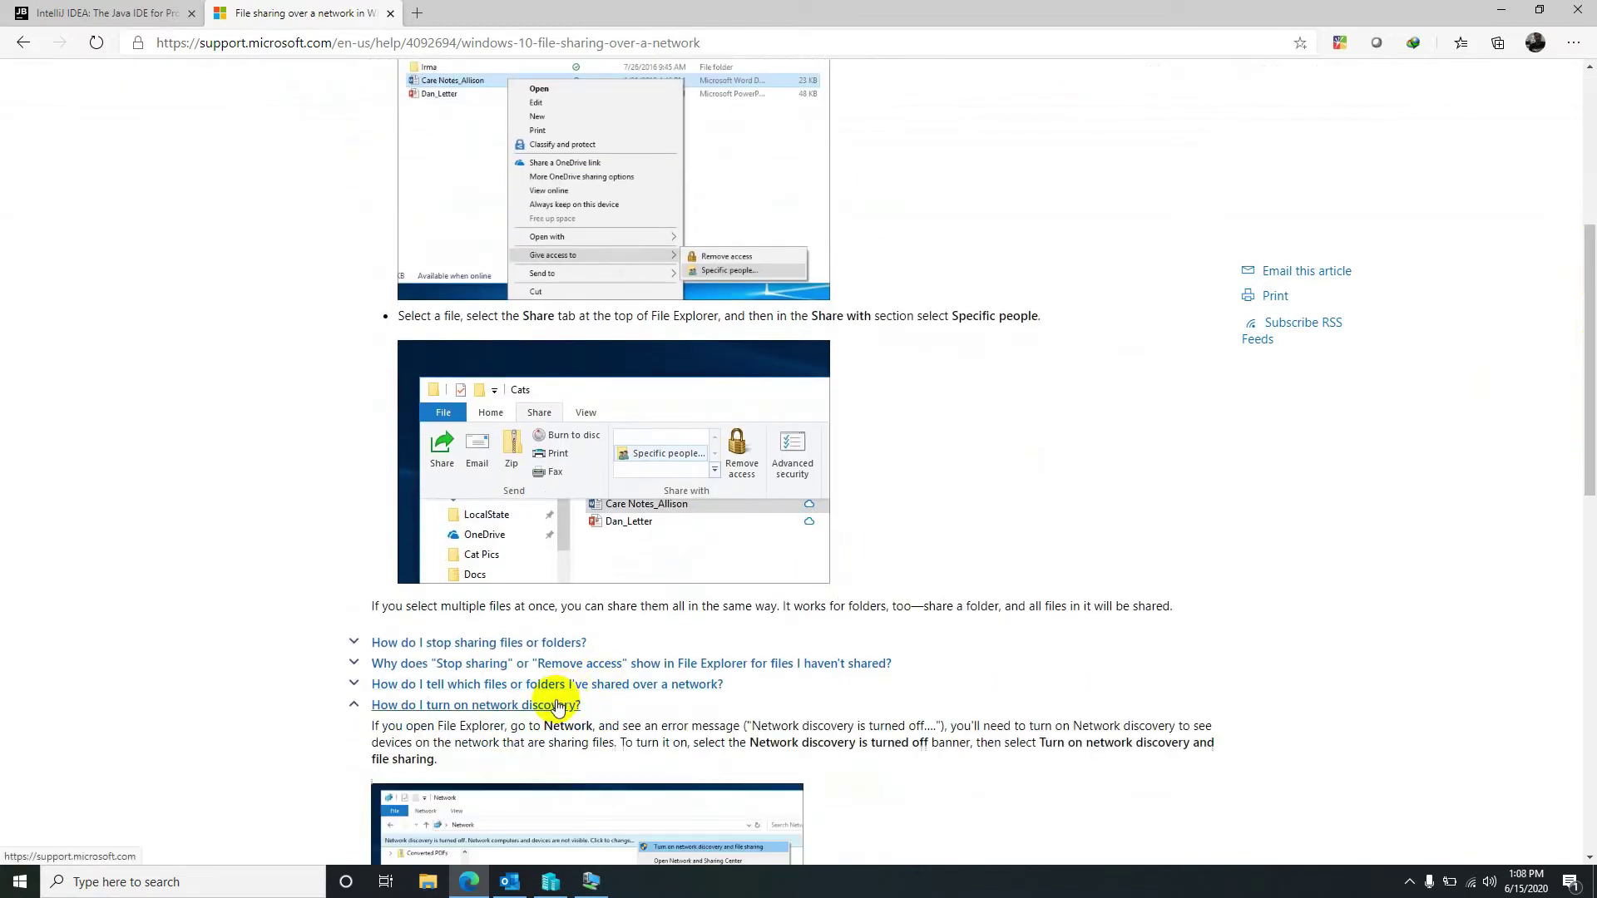
drag(1585, 368, 1590, 452)
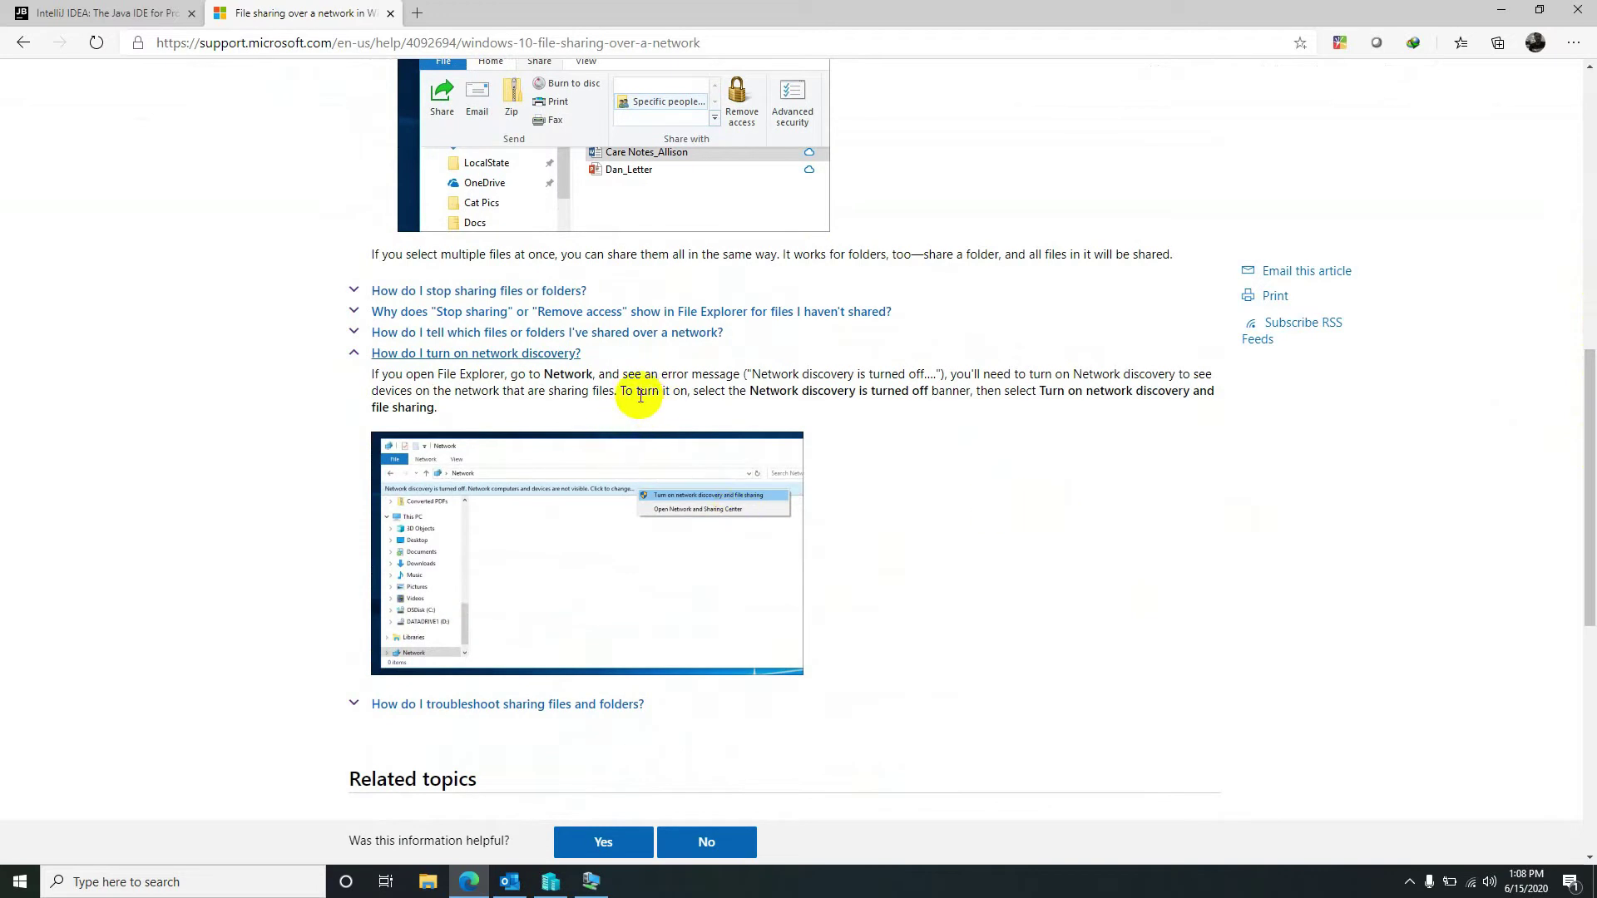
Step: Switch to the win10x64 virtual machine and turn on network discovery and file sharing for the Network location
click(591, 881)
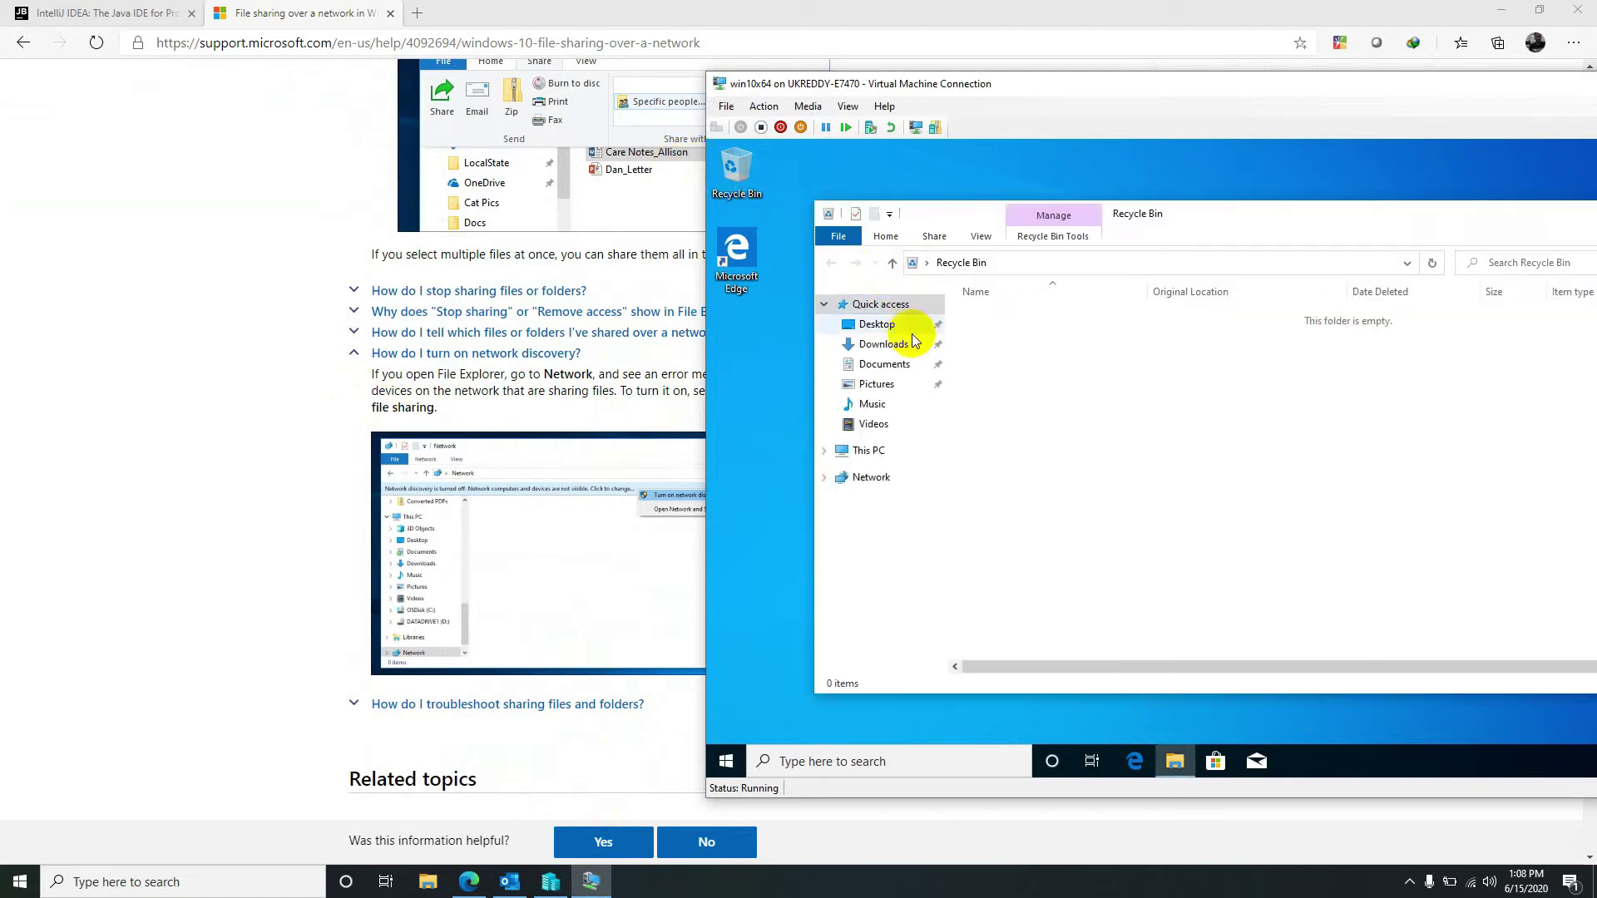
click(873, 476)
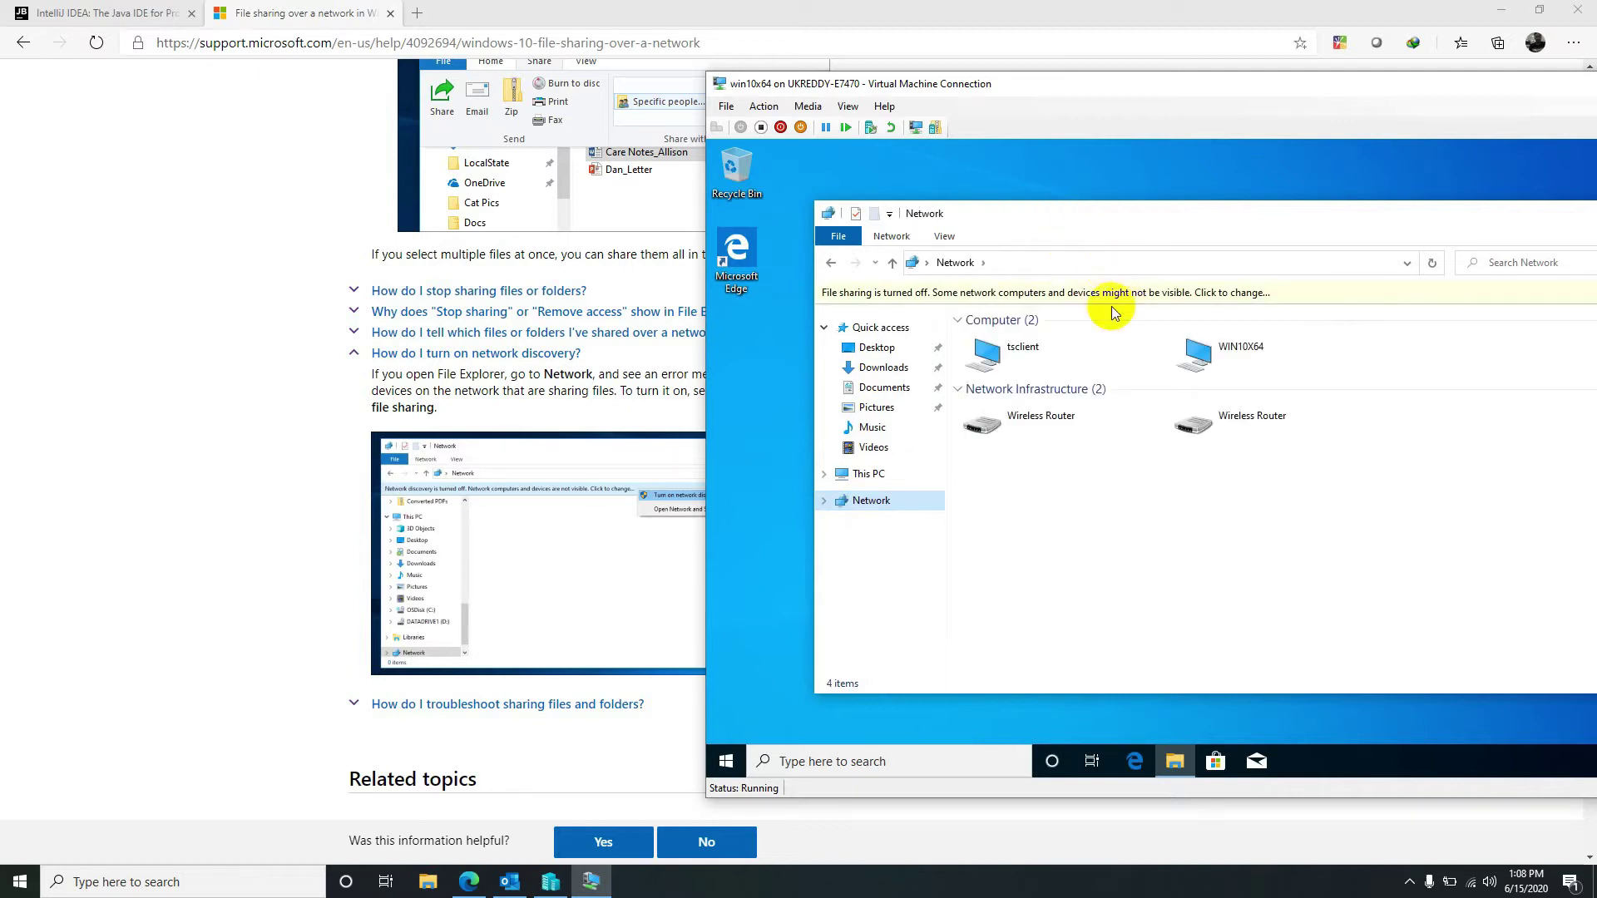
click(1074, 293)
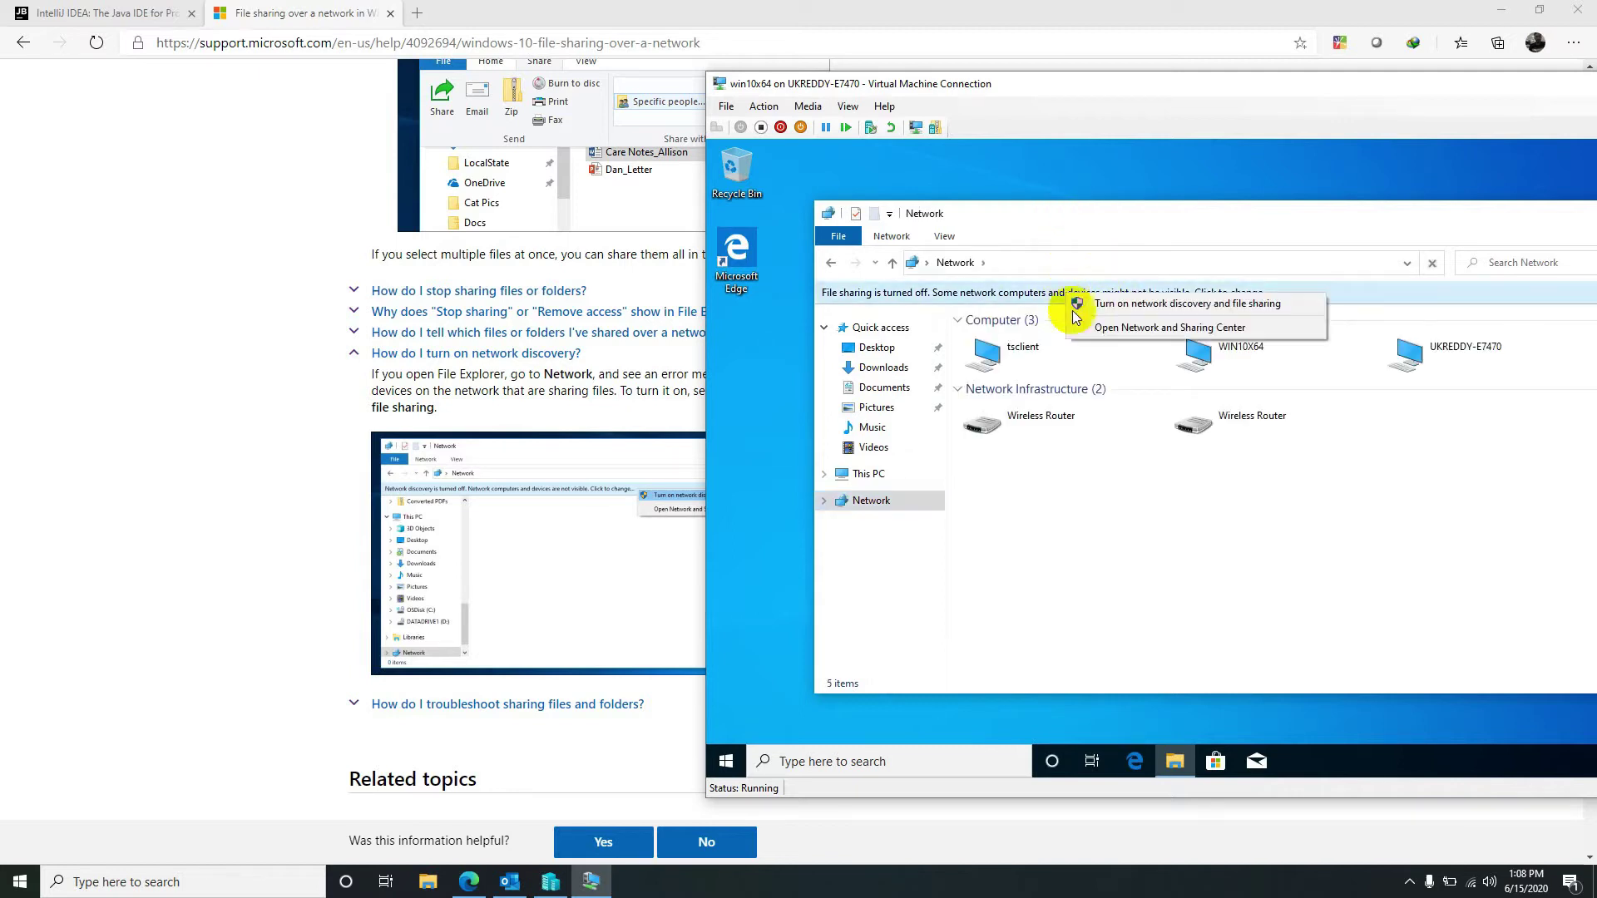
click(1133, 305)
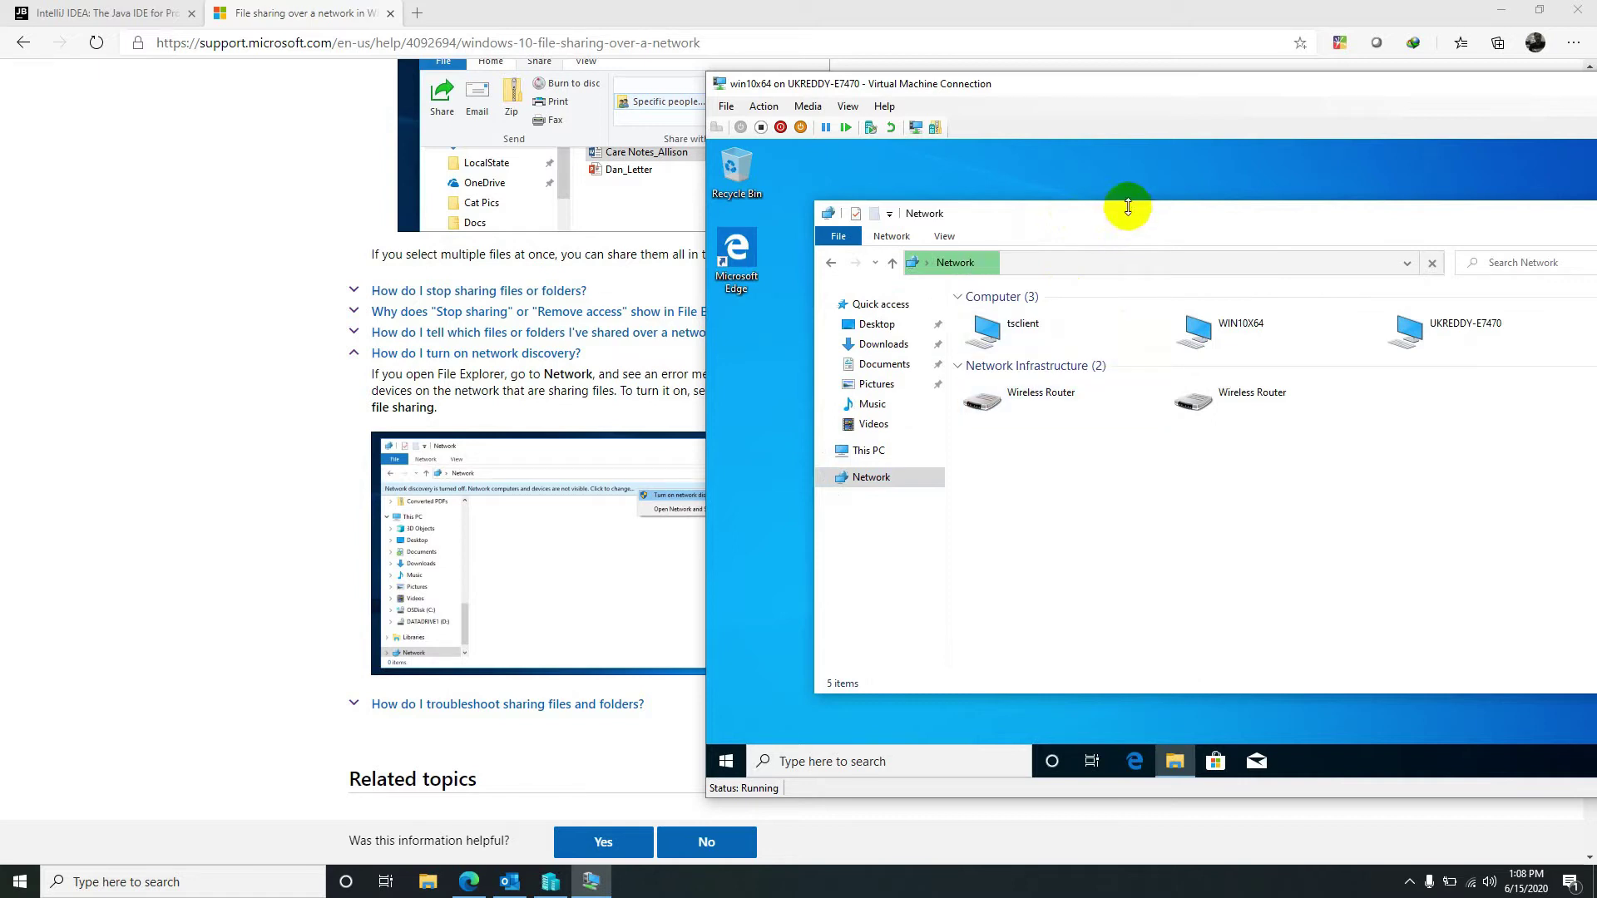
Step: Open the Network and Sharing Center from the Network location's properties and bring the virtual machine window fully into view
mouse_move(1124, 218)
mouse_down()
mouse_move(1029, 217)
mouse_move(1106, 216)
mouse_up()
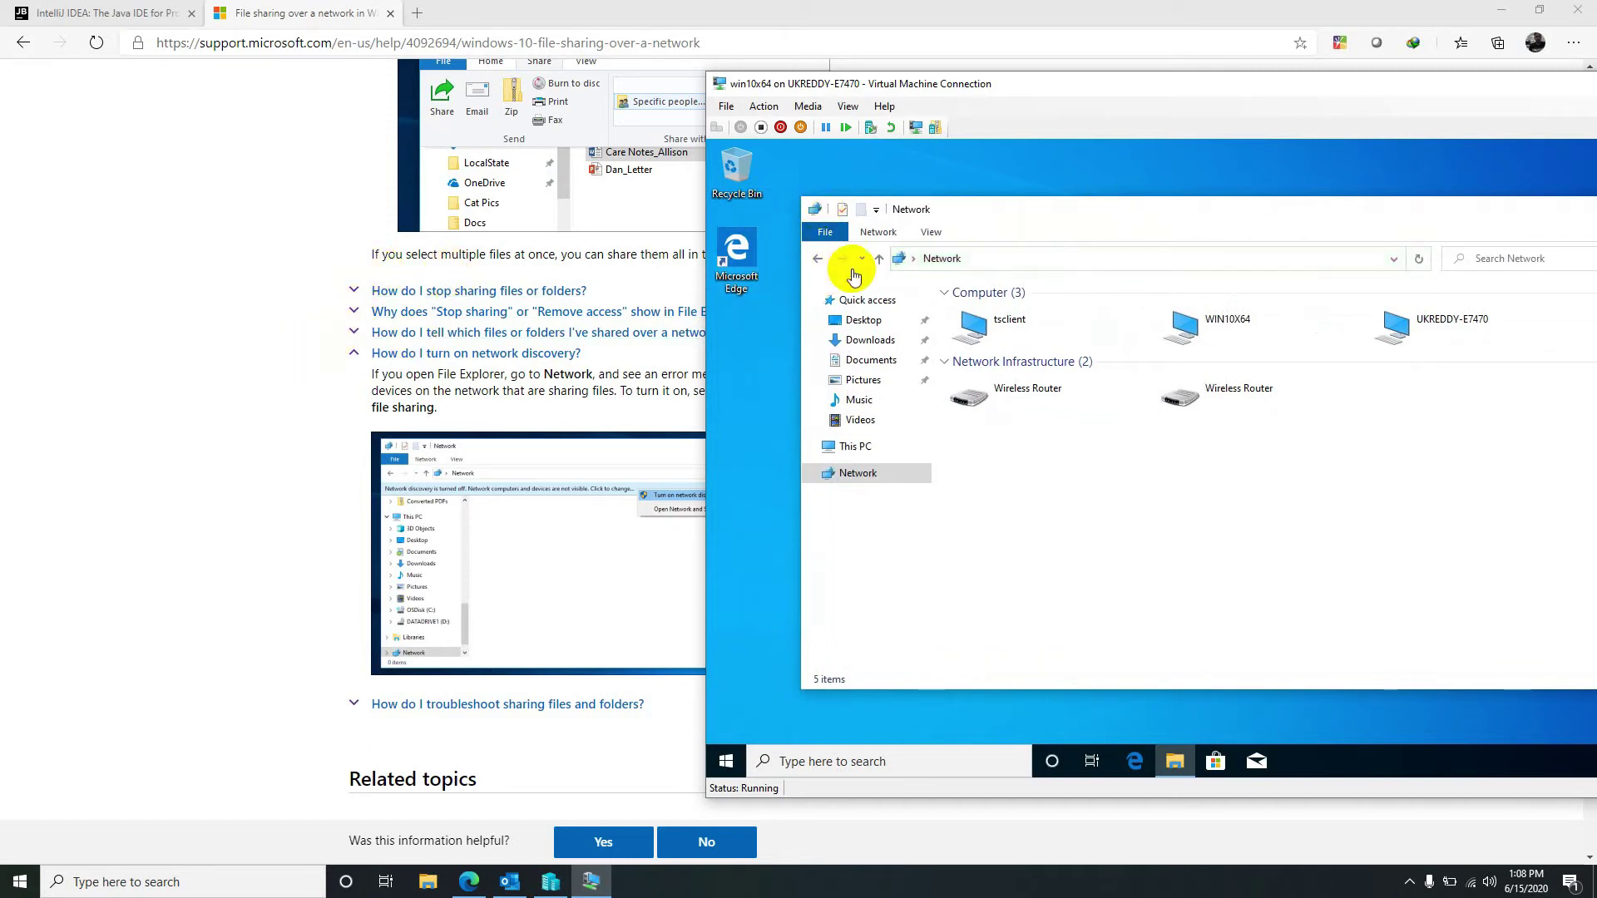
right_click(869, 473)
click(921, 631)
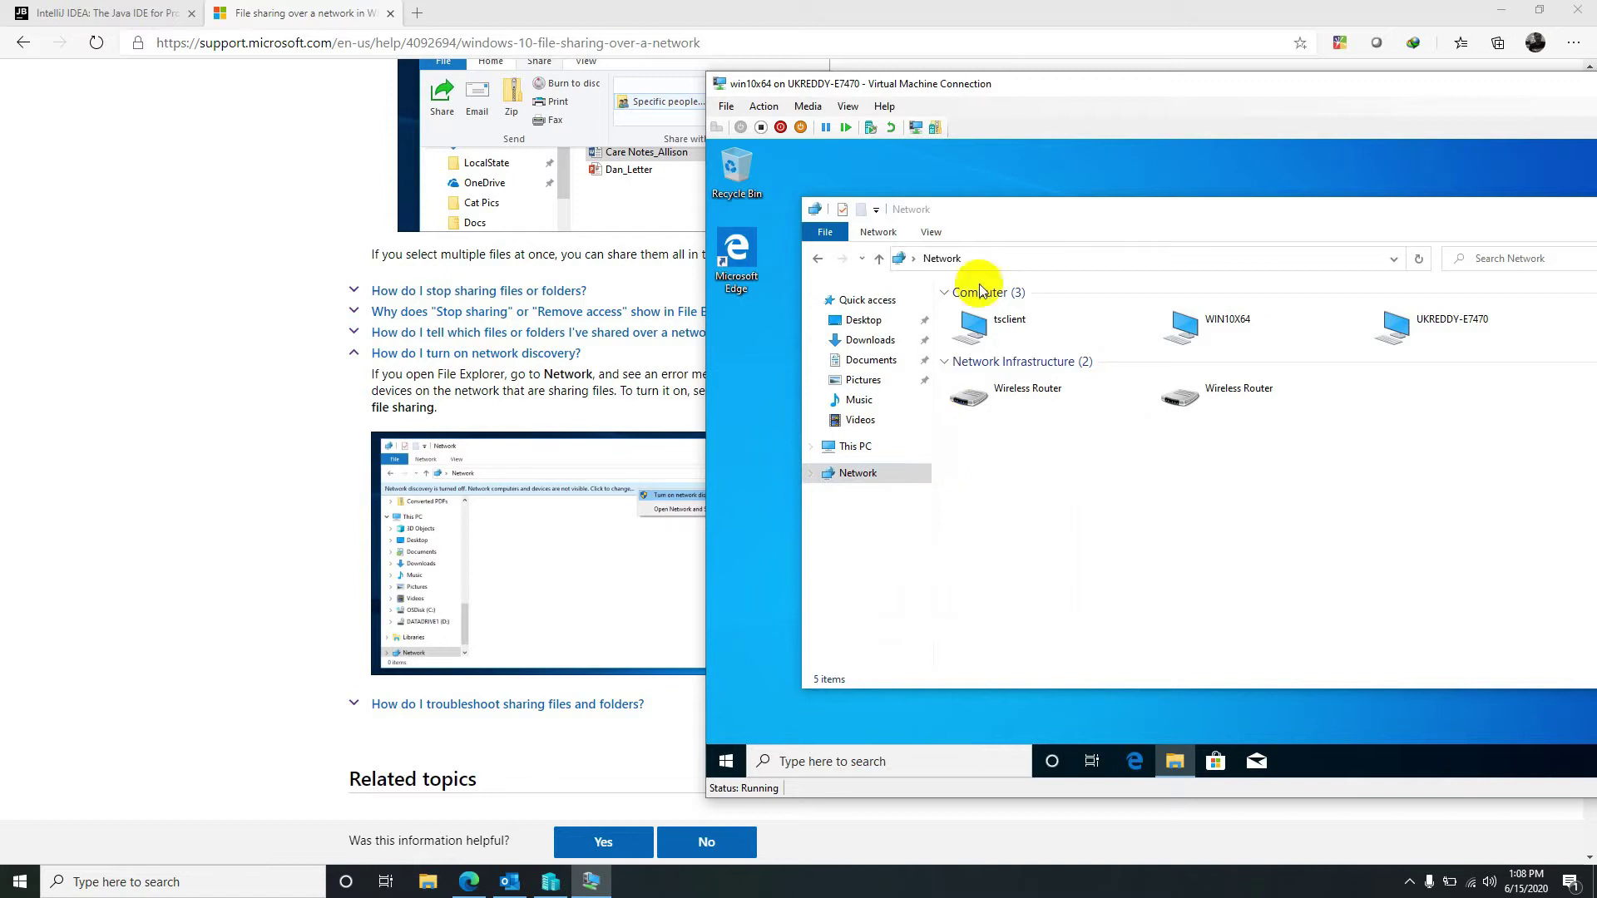
drag(1157, 84, 825, 59)
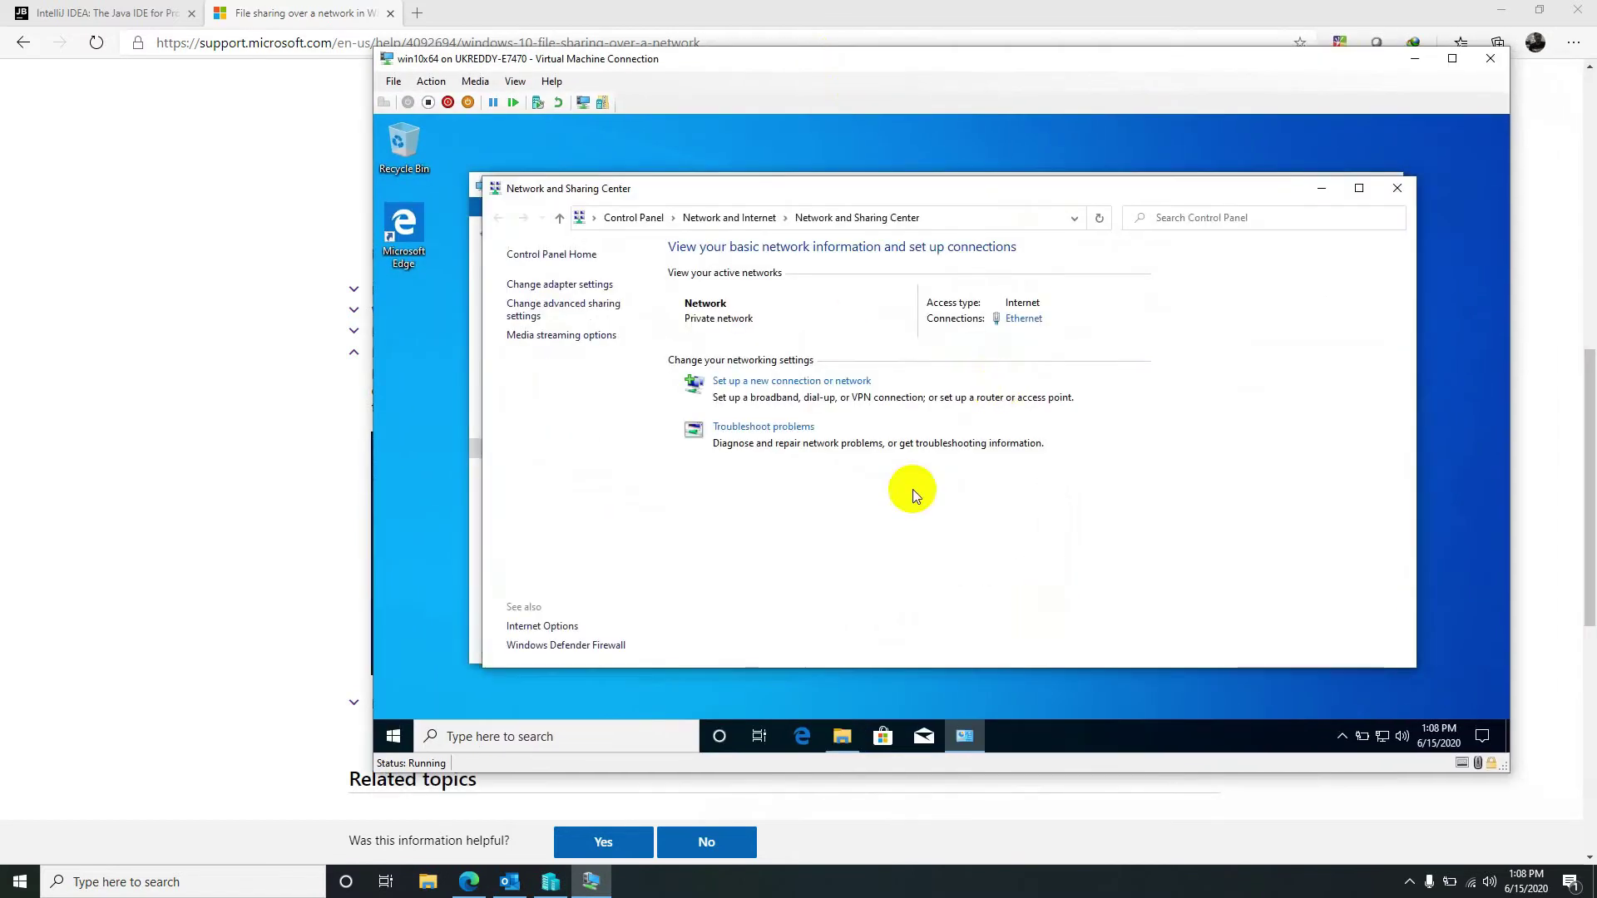
Step: Review the advanced sharing settings for the Private, Guest or Public and All Networks profiles, and close them without changes
click(572, 307)
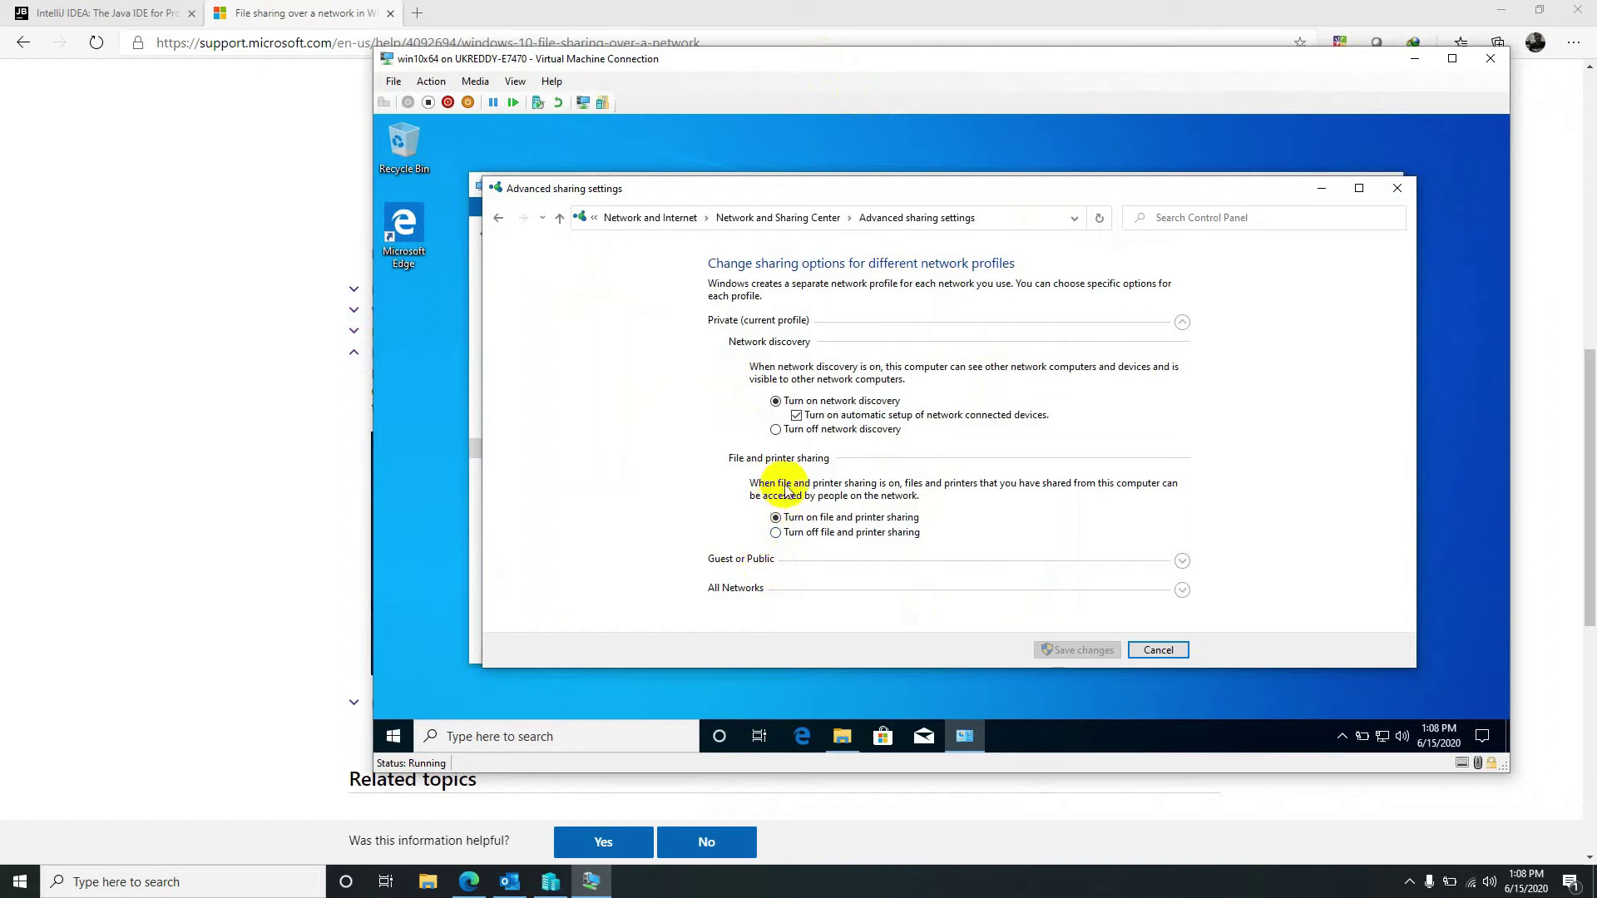
click(769, 562)
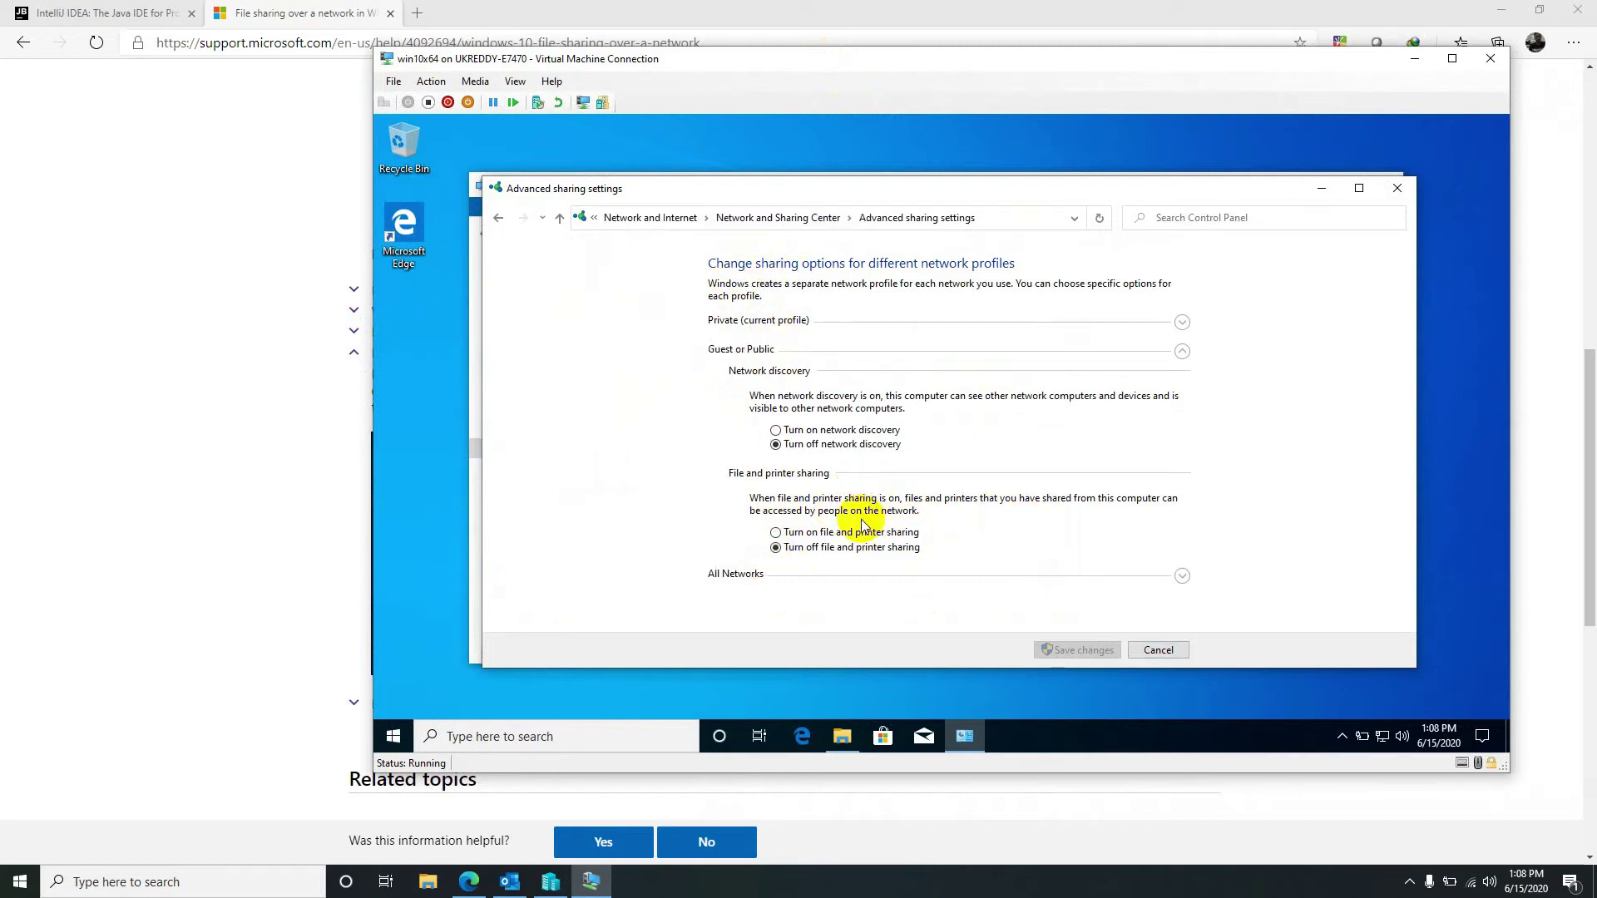
click(743, 574)
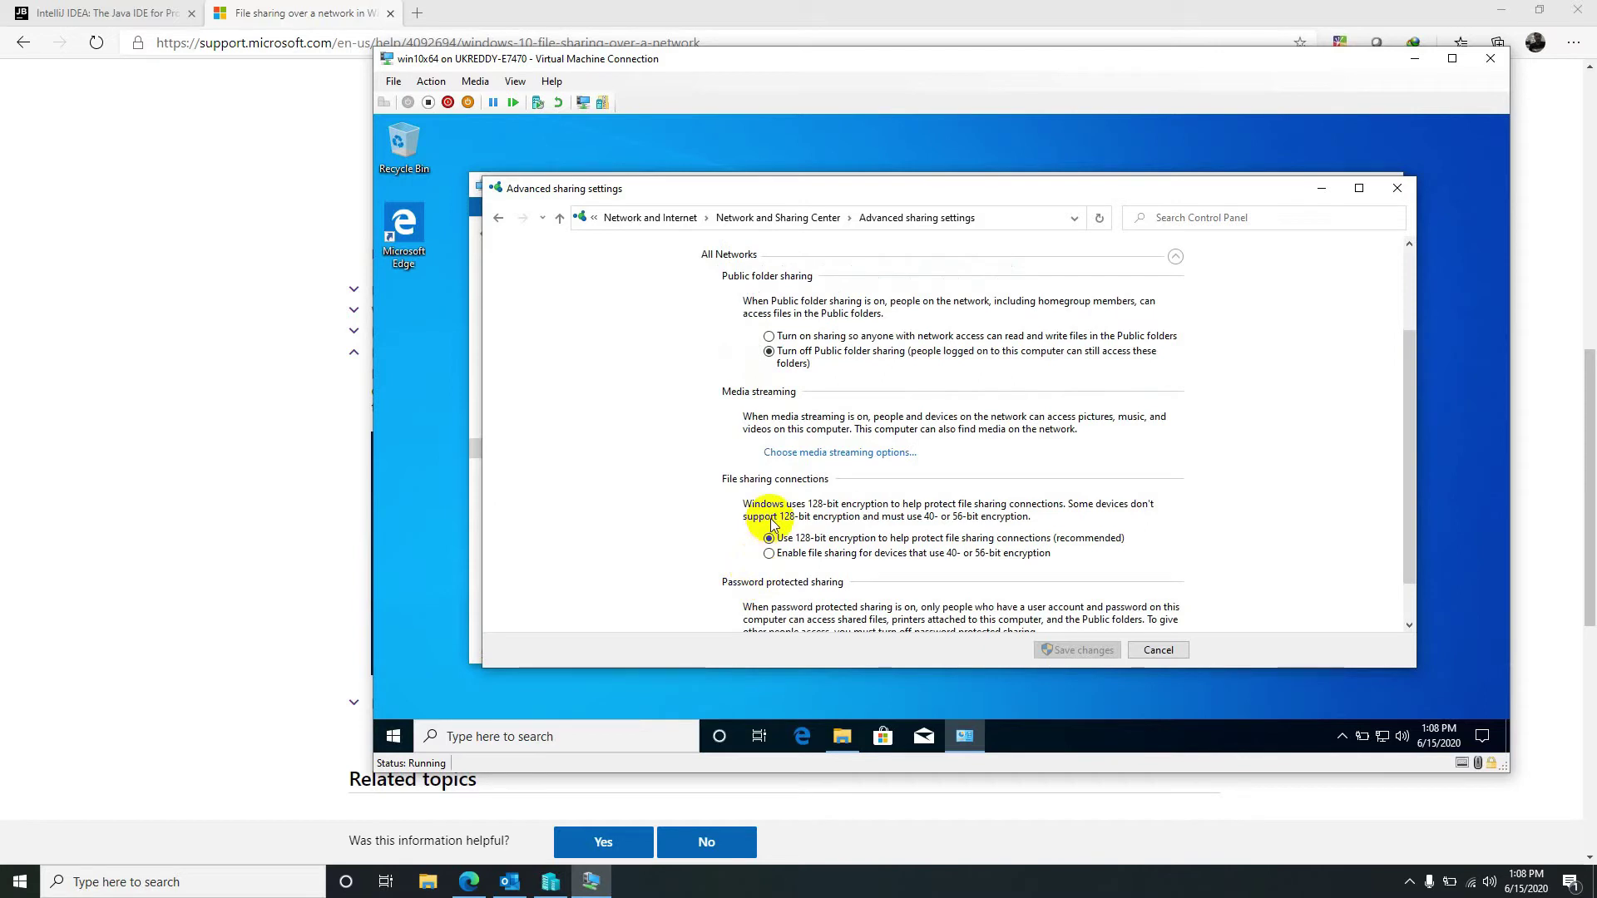
drag(1409, 454, 1409, 495)
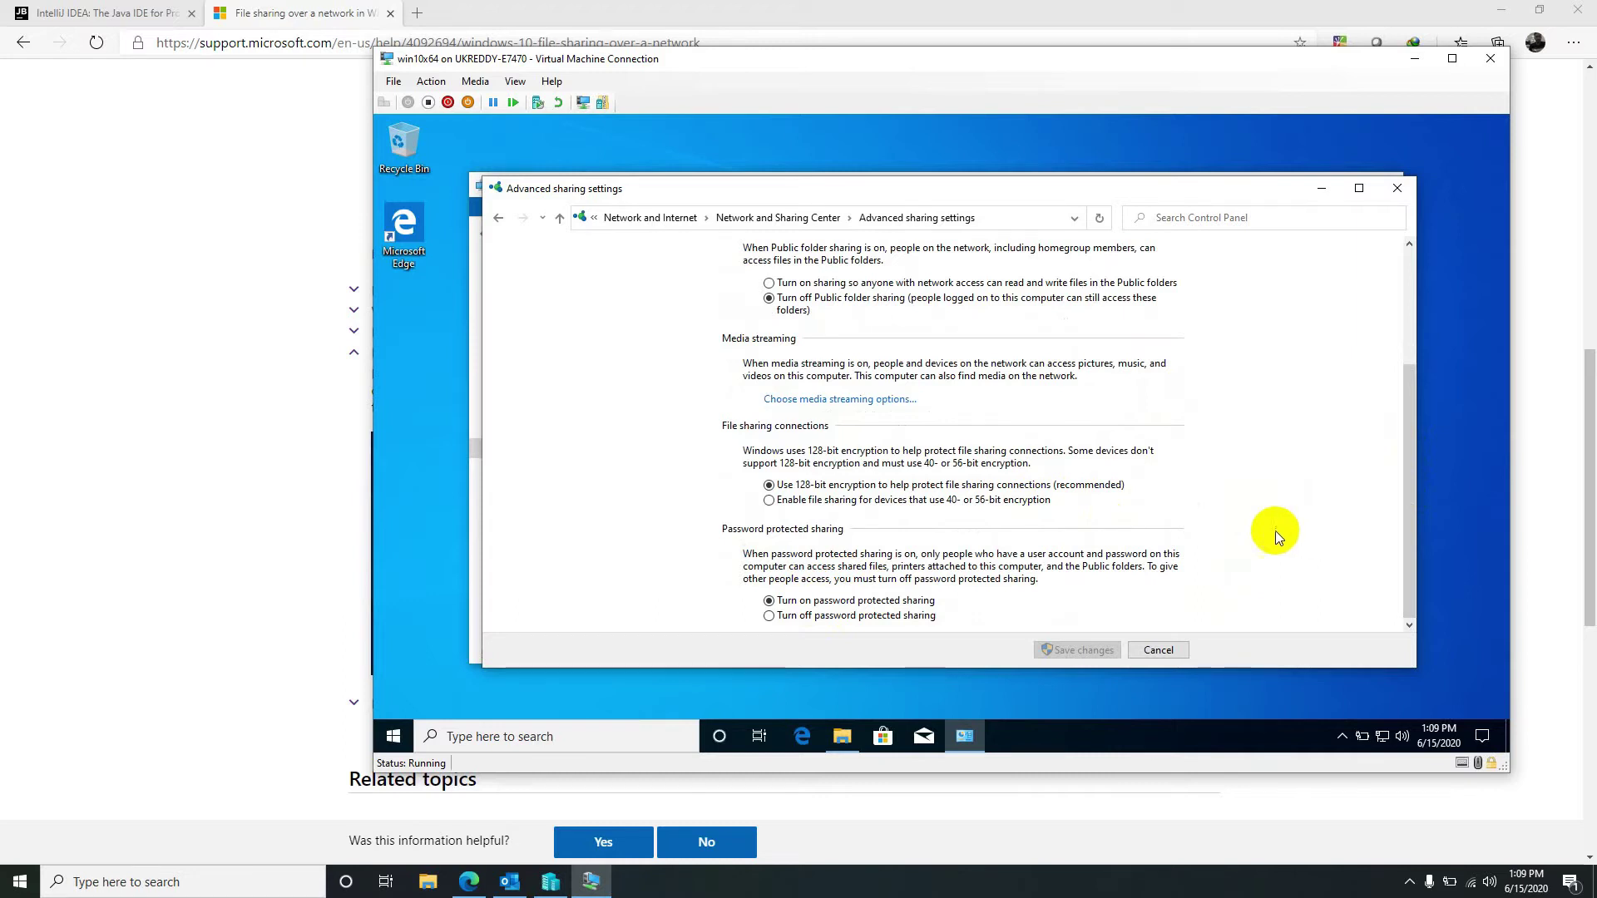
click(1131, 648)
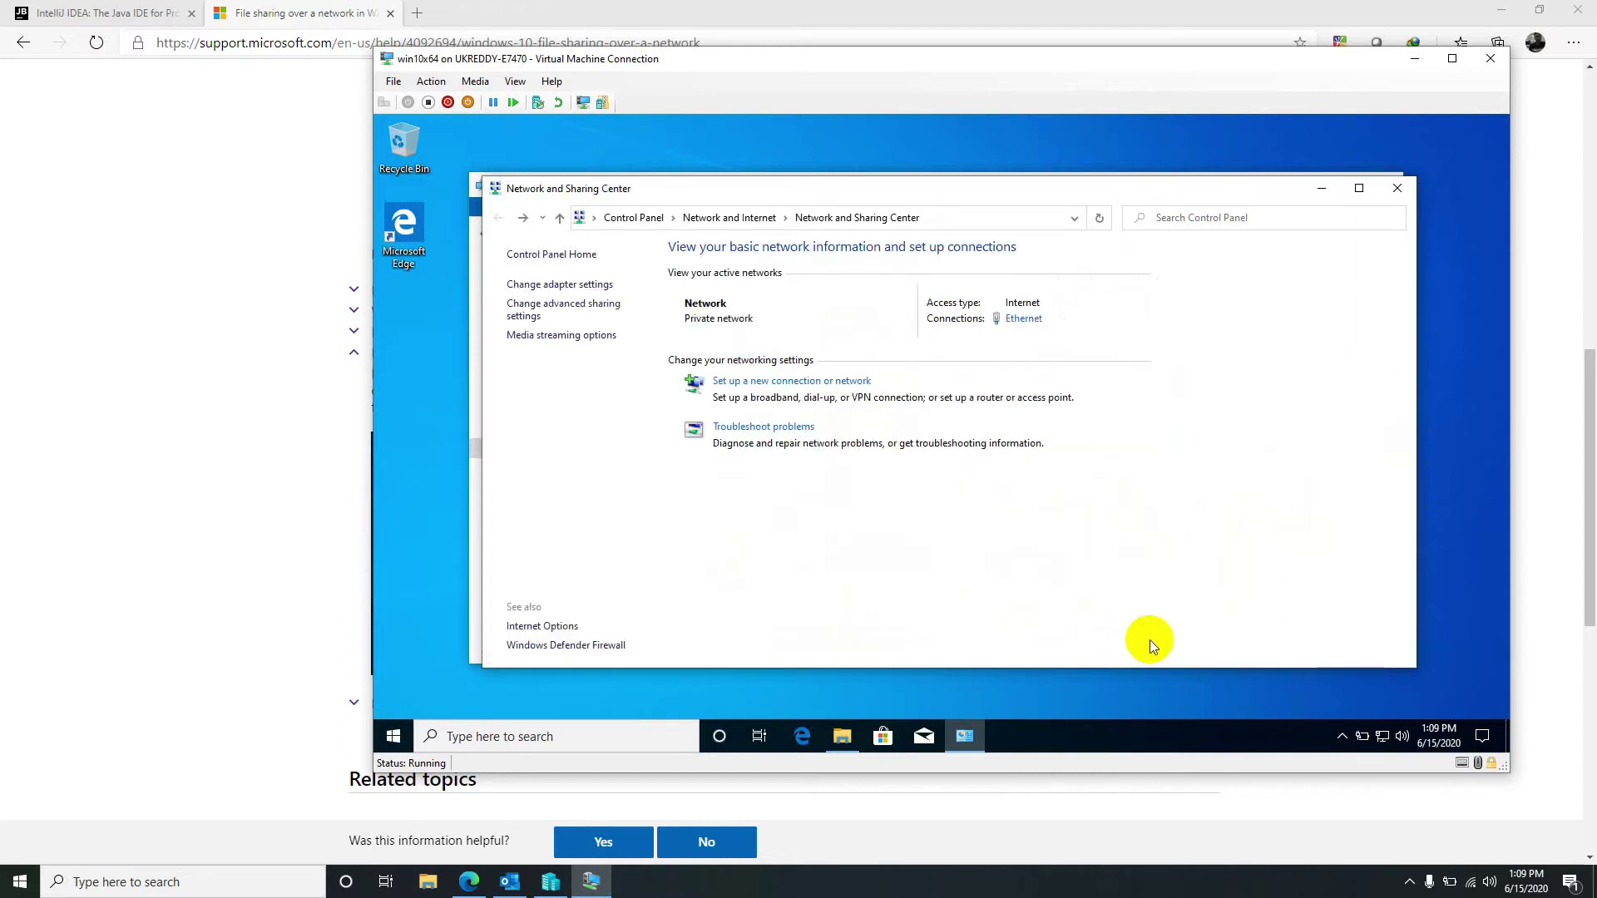
click(1397, 188)
Step: Move the virtual machine window aside and review the article's instructions on sharing and on how to stop sharing files or folders
drag(965, 72, 1270, 85)
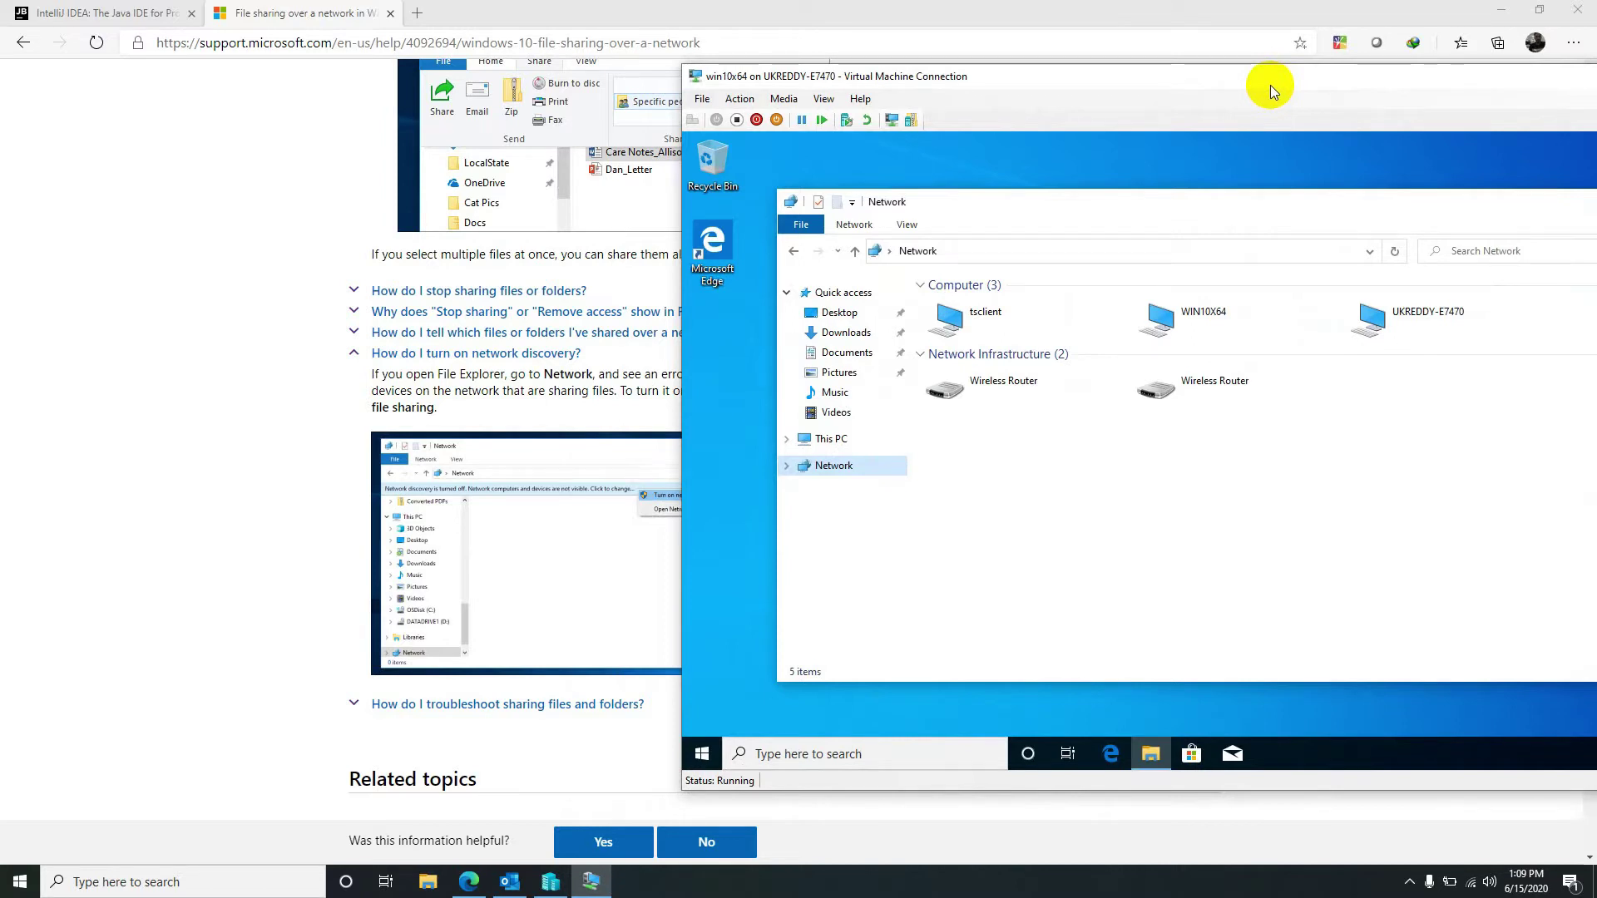
drag(1191, 101, 1344, 55)
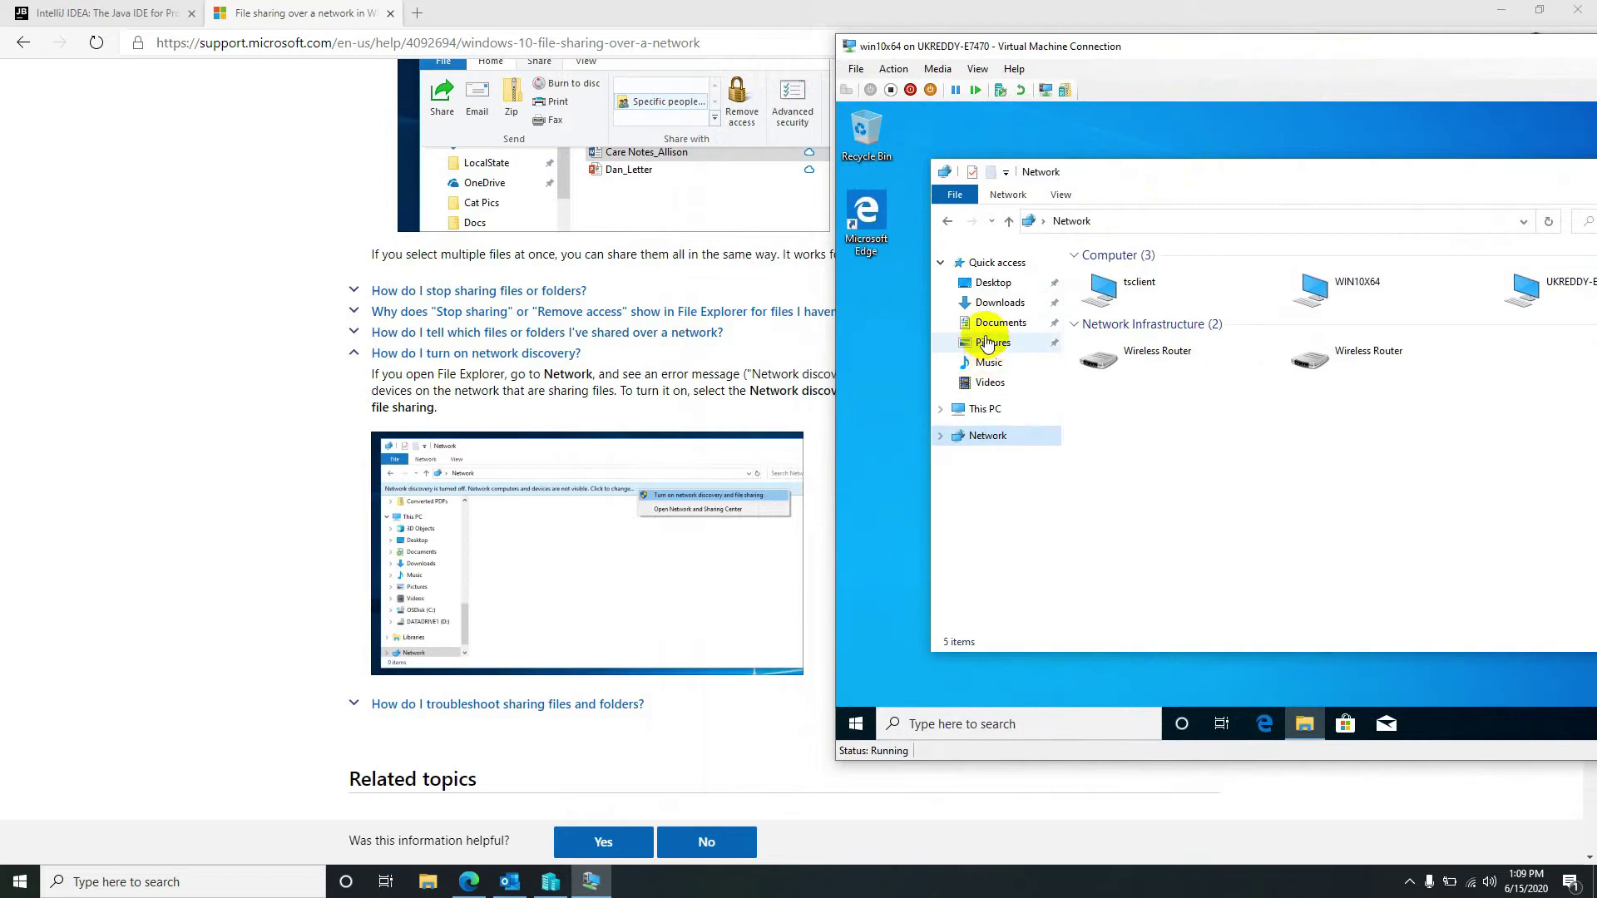
click(247, 468)
scroll(248, 468, down, 1)
scroll(248, 468, up, 6)
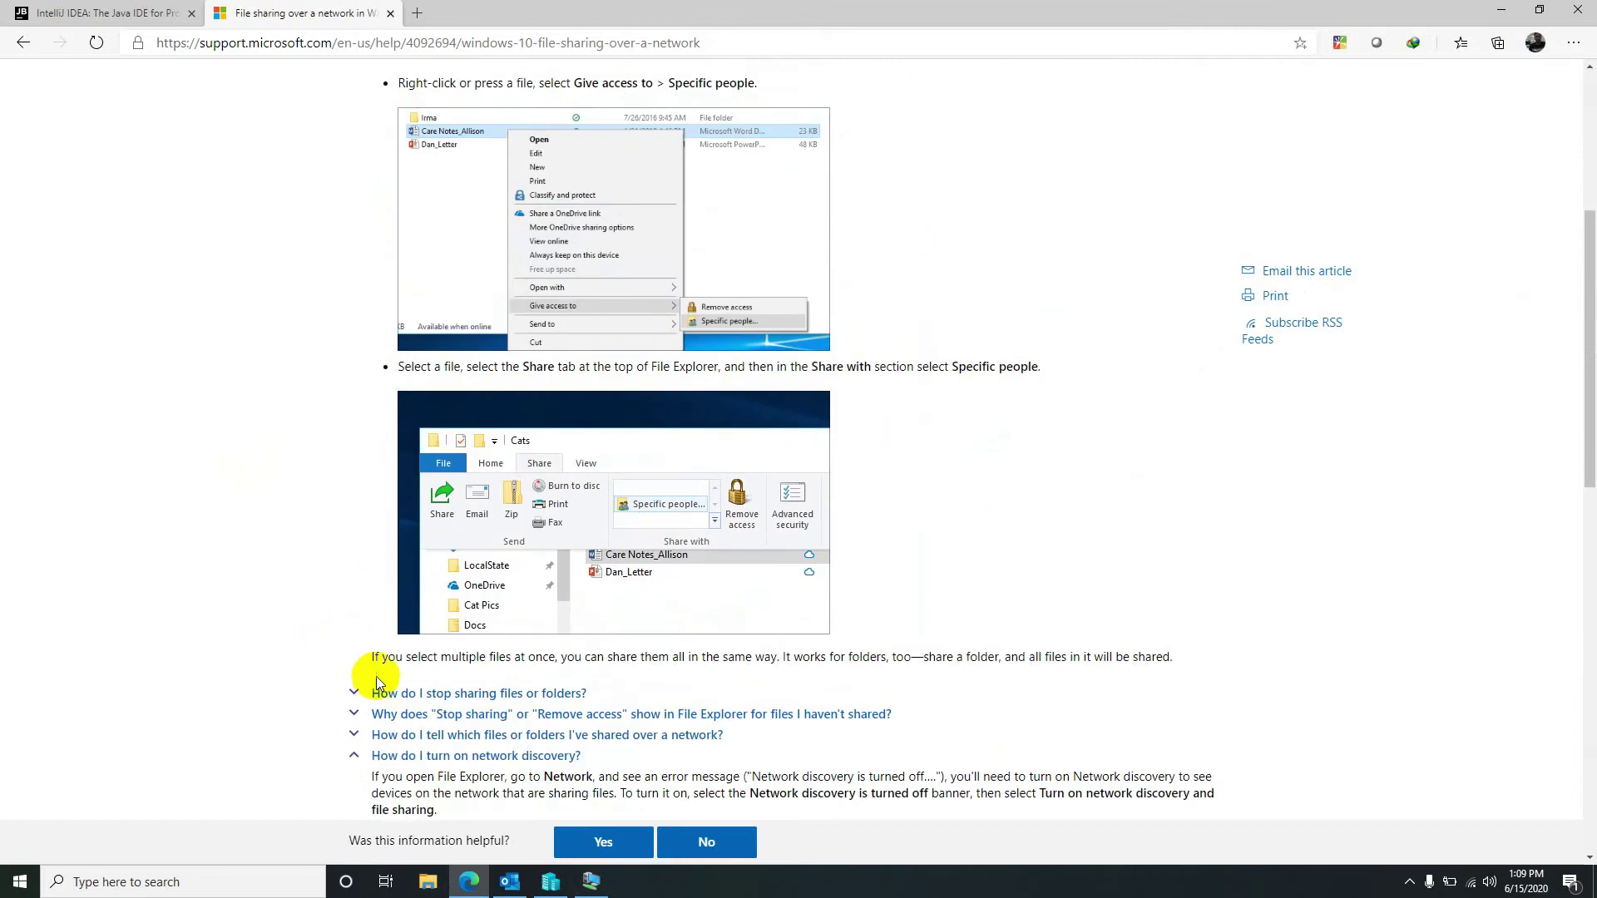
click(352, 690)
scroll(291, 630, down, 2)
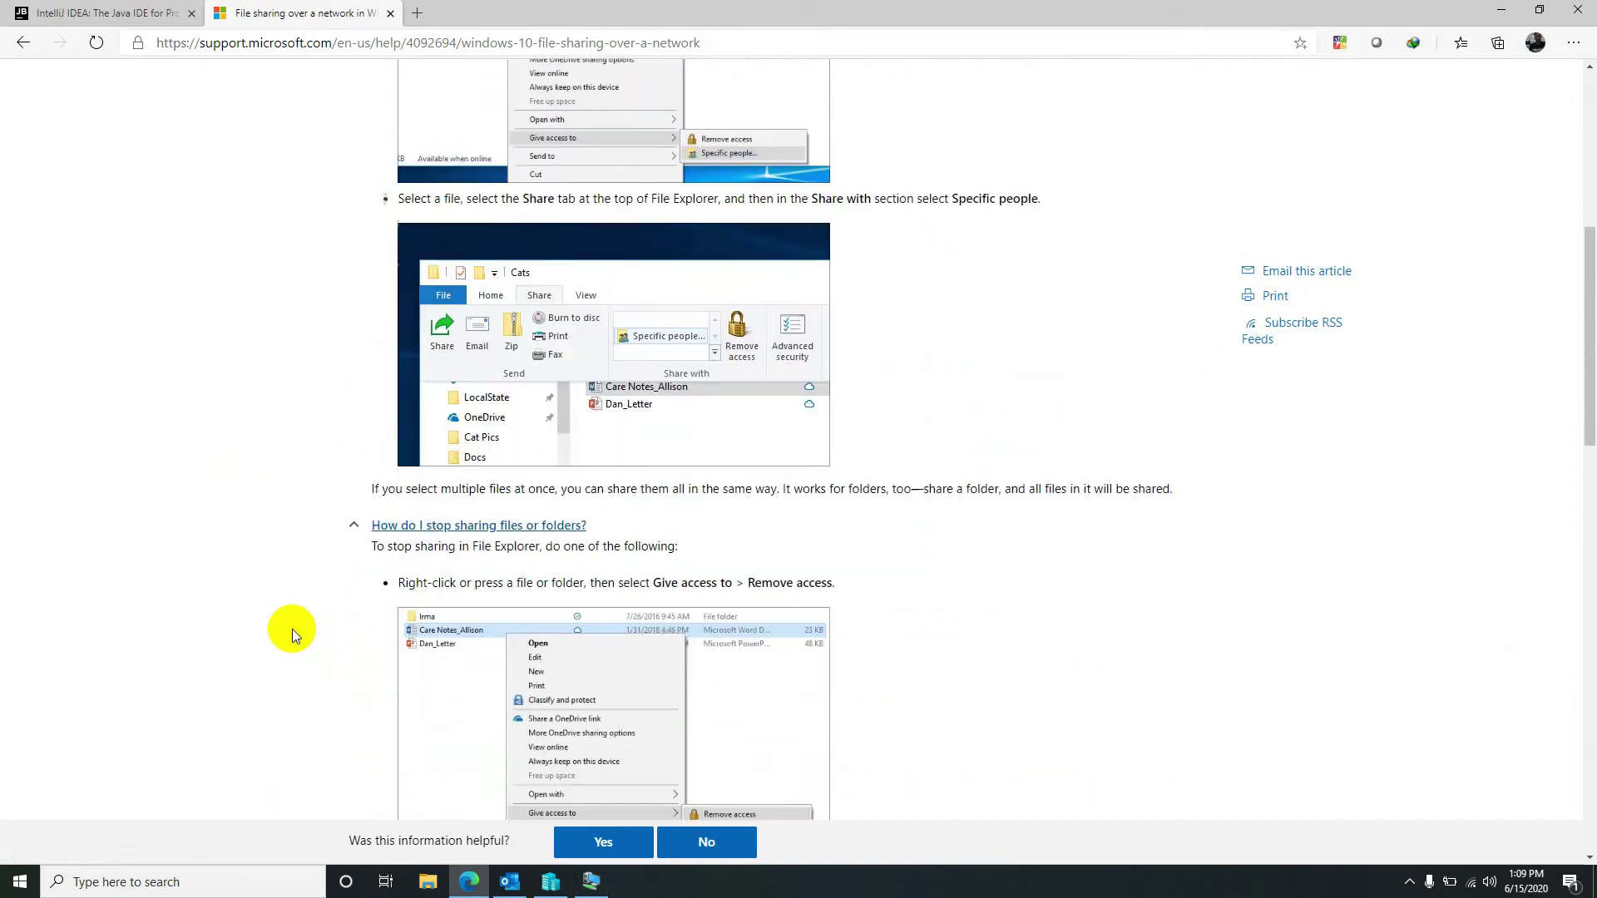
scroll(292, 629, up, 5)
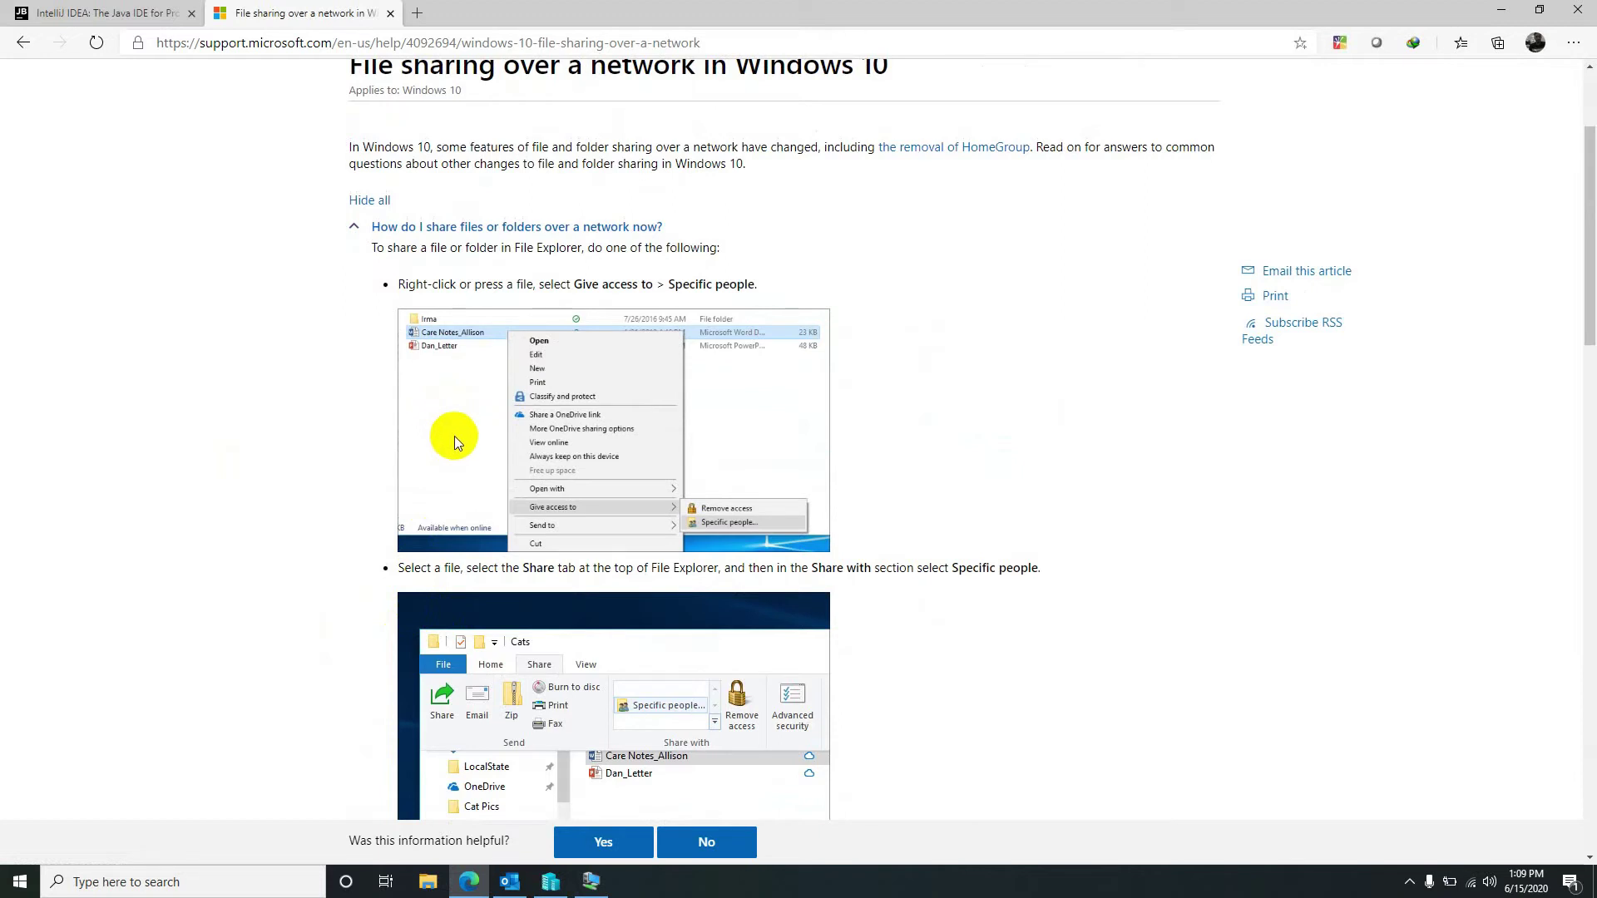
scroll(454, 436, down, 2)
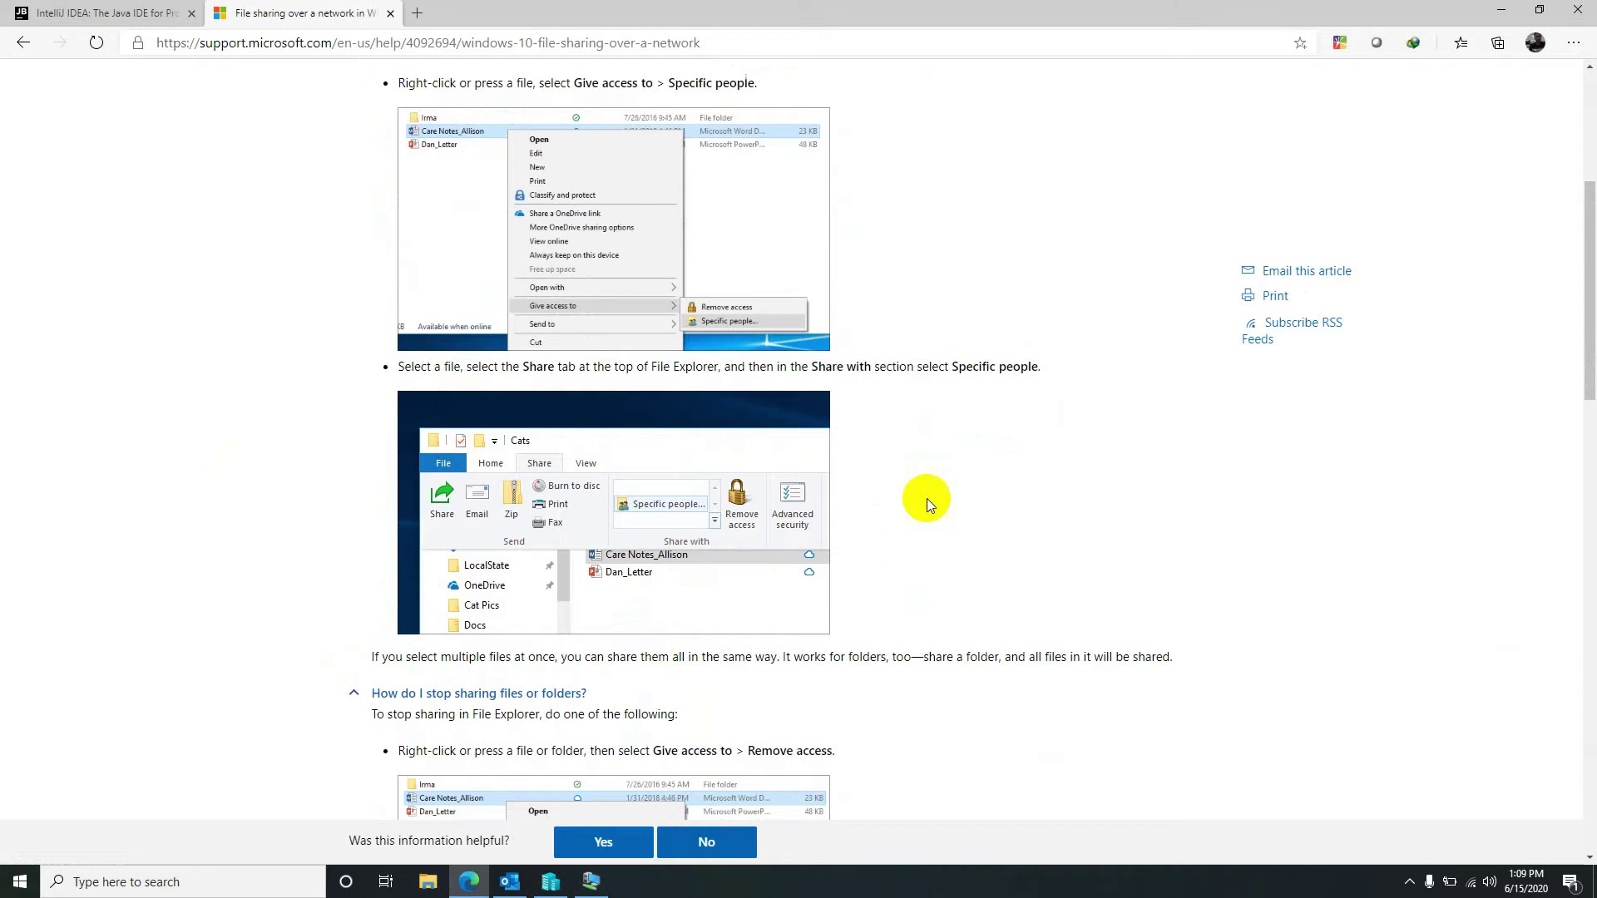
scroll(926, 498, down, 1)
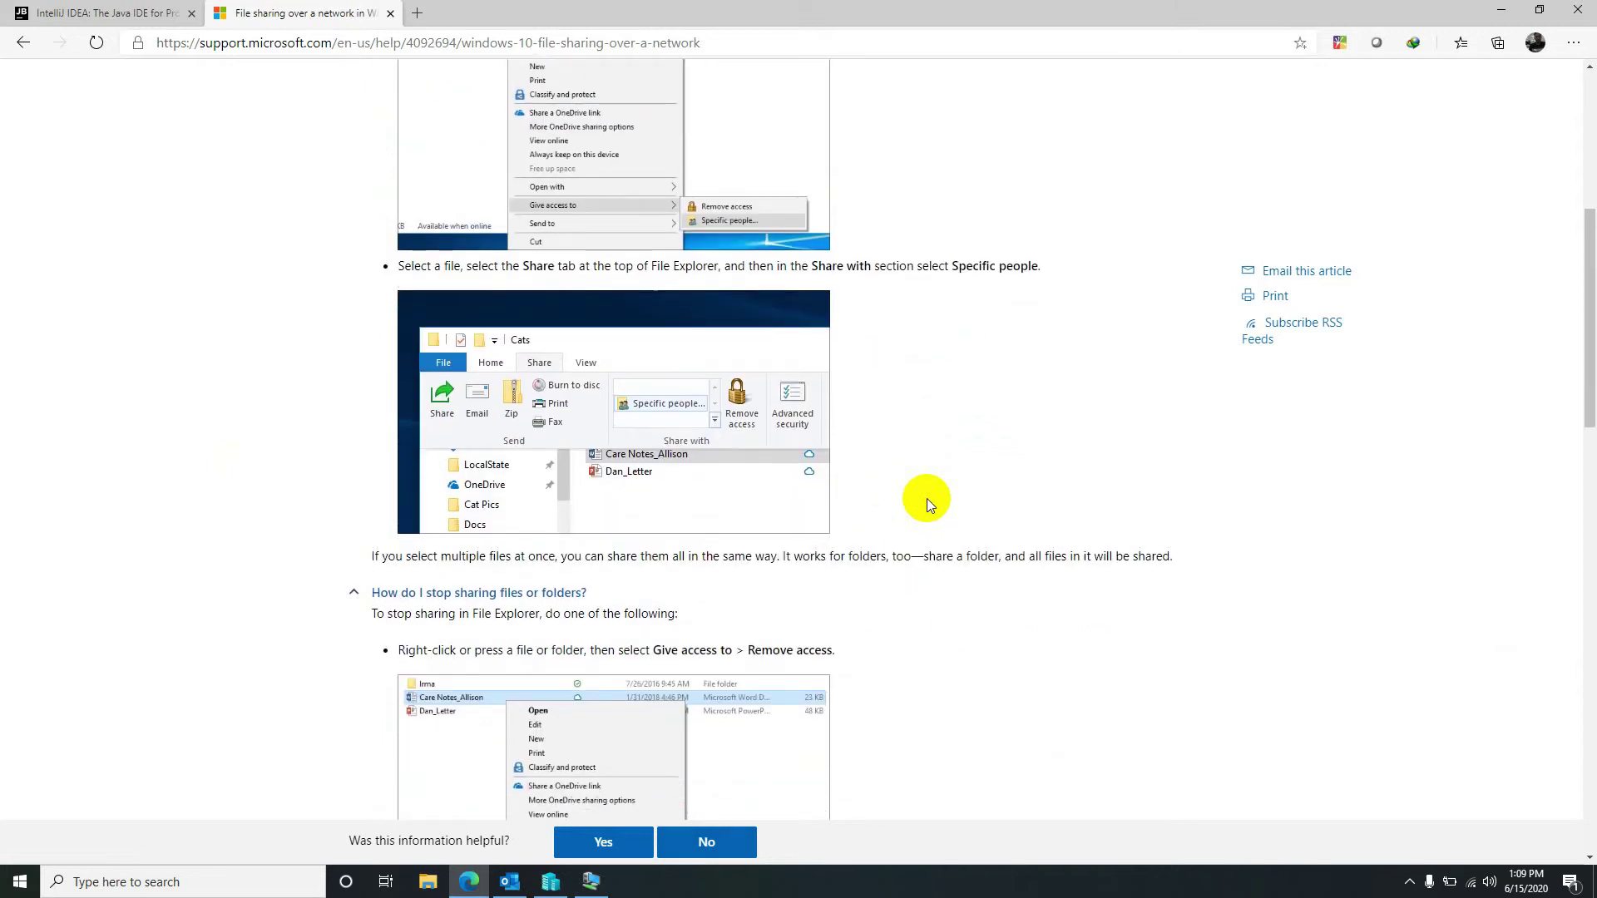
Step: Switch to the win10x64 virtual machine in full screen and open Local Disk (C:)
click(590, 881)
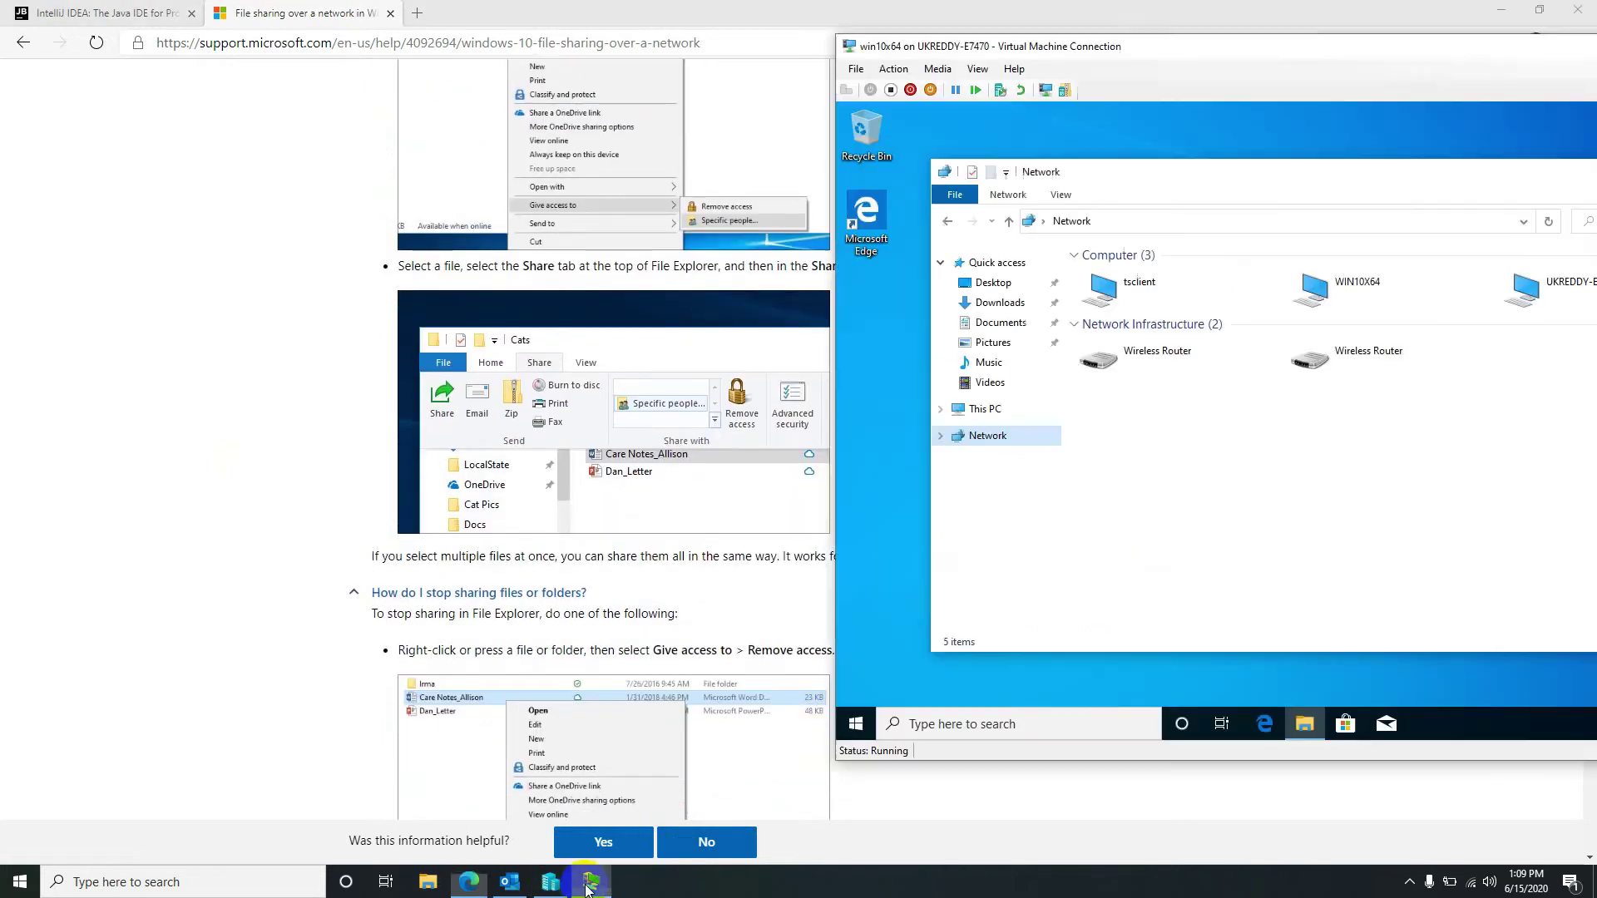
double_click(1122, 45)
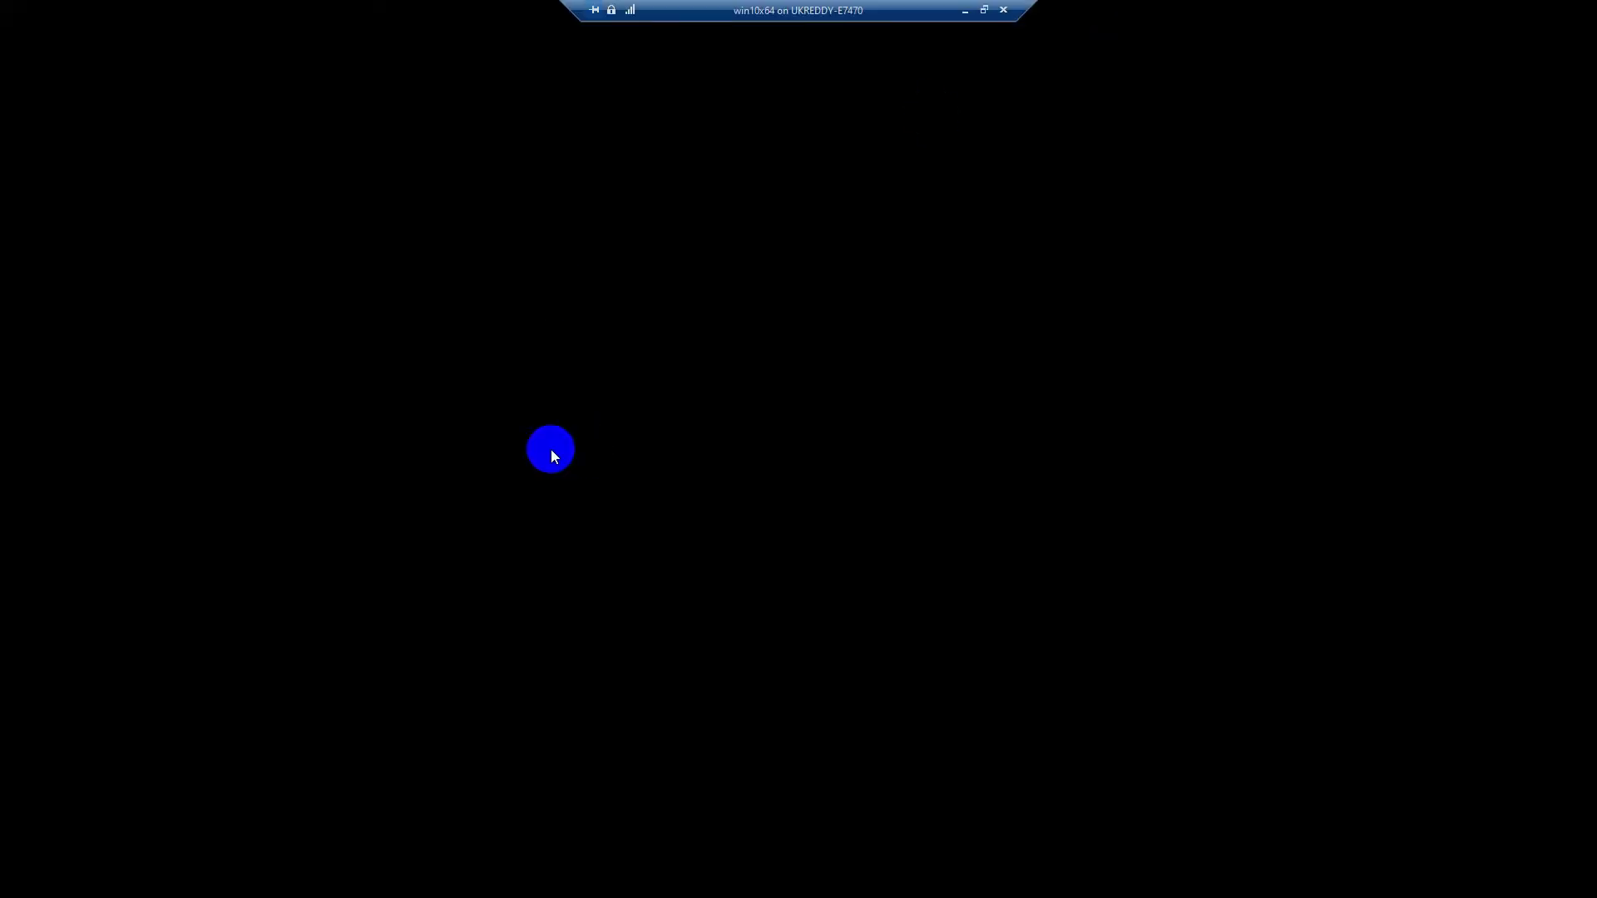
click(185, 330)
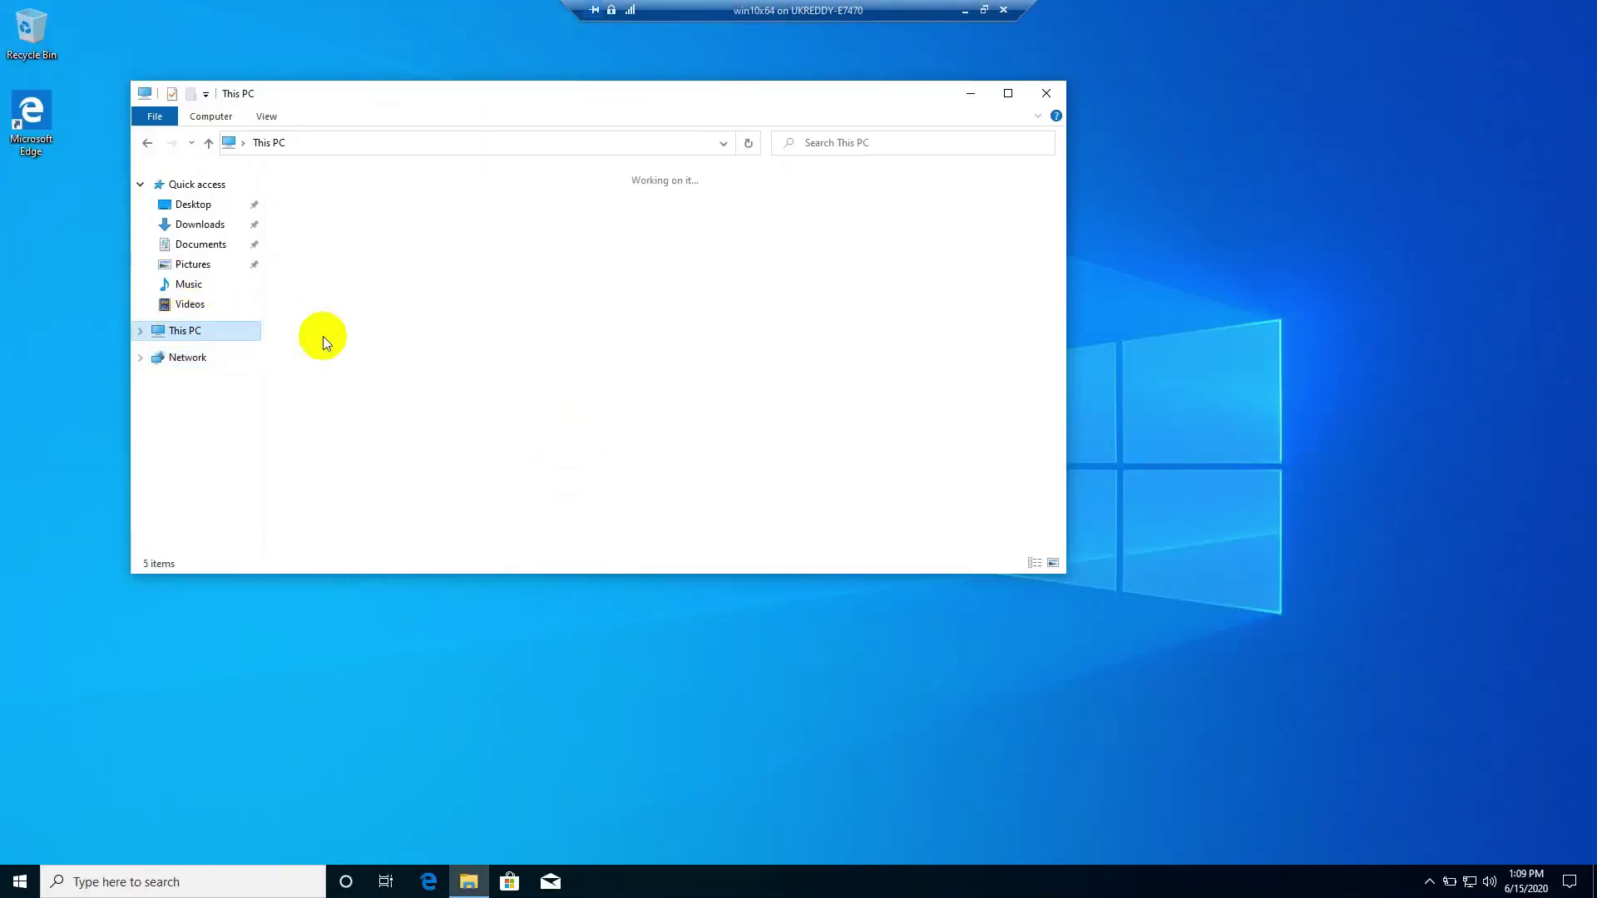
click(347, 376)
double_click(348, 376)
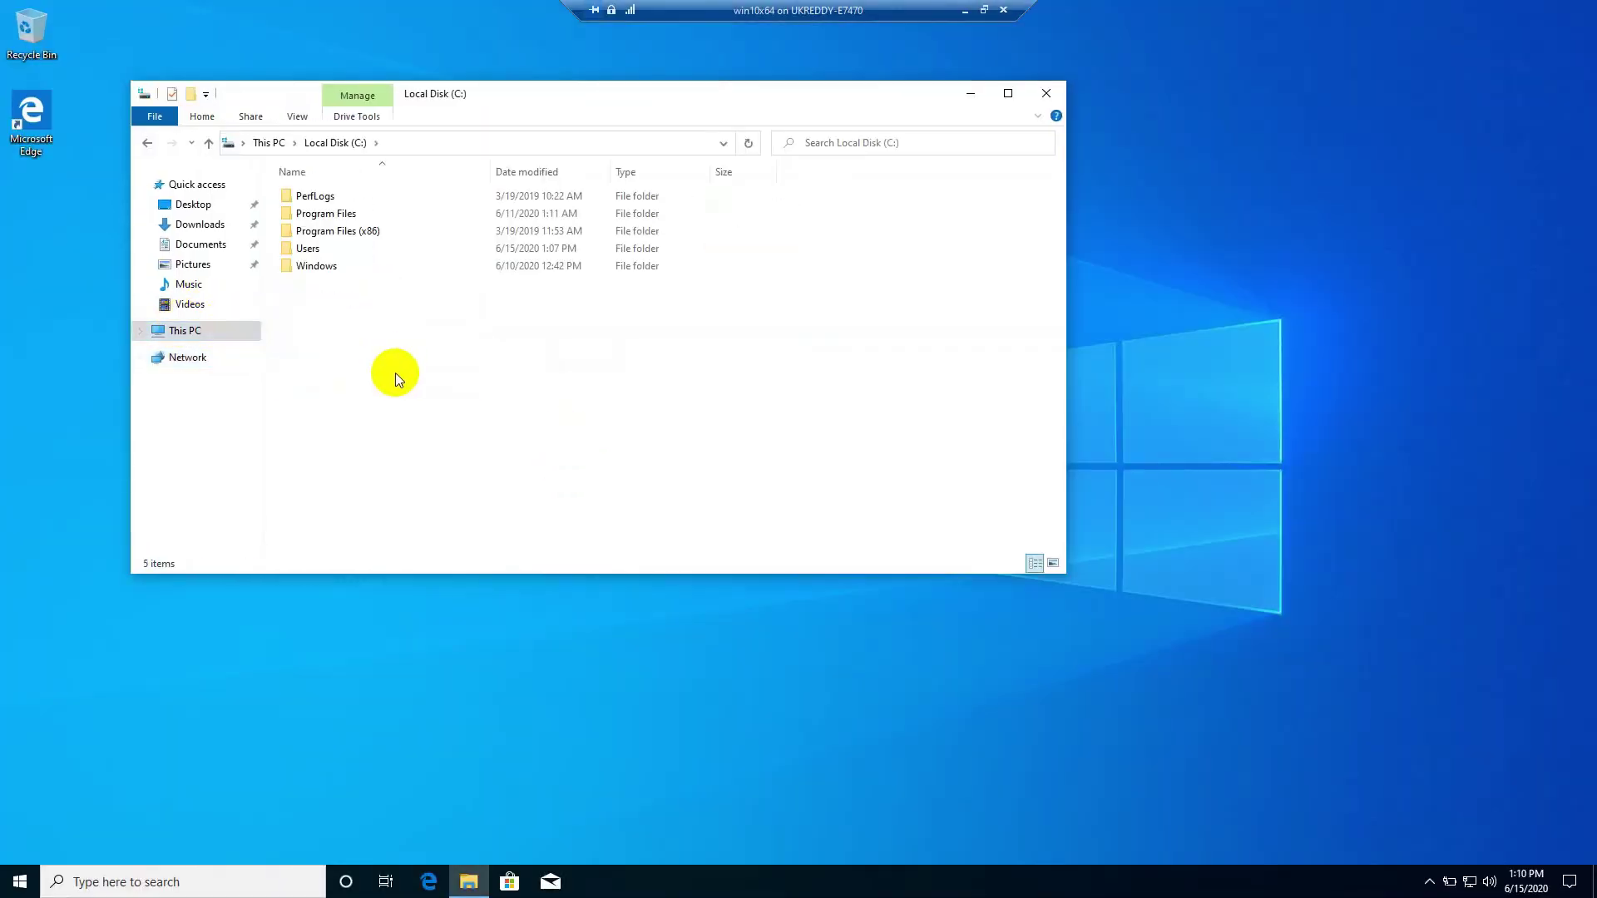
Step: Create a new folder named shared_folder on Local Disk (C:)
right_click(396, 374)
mouse_move(520, 533)
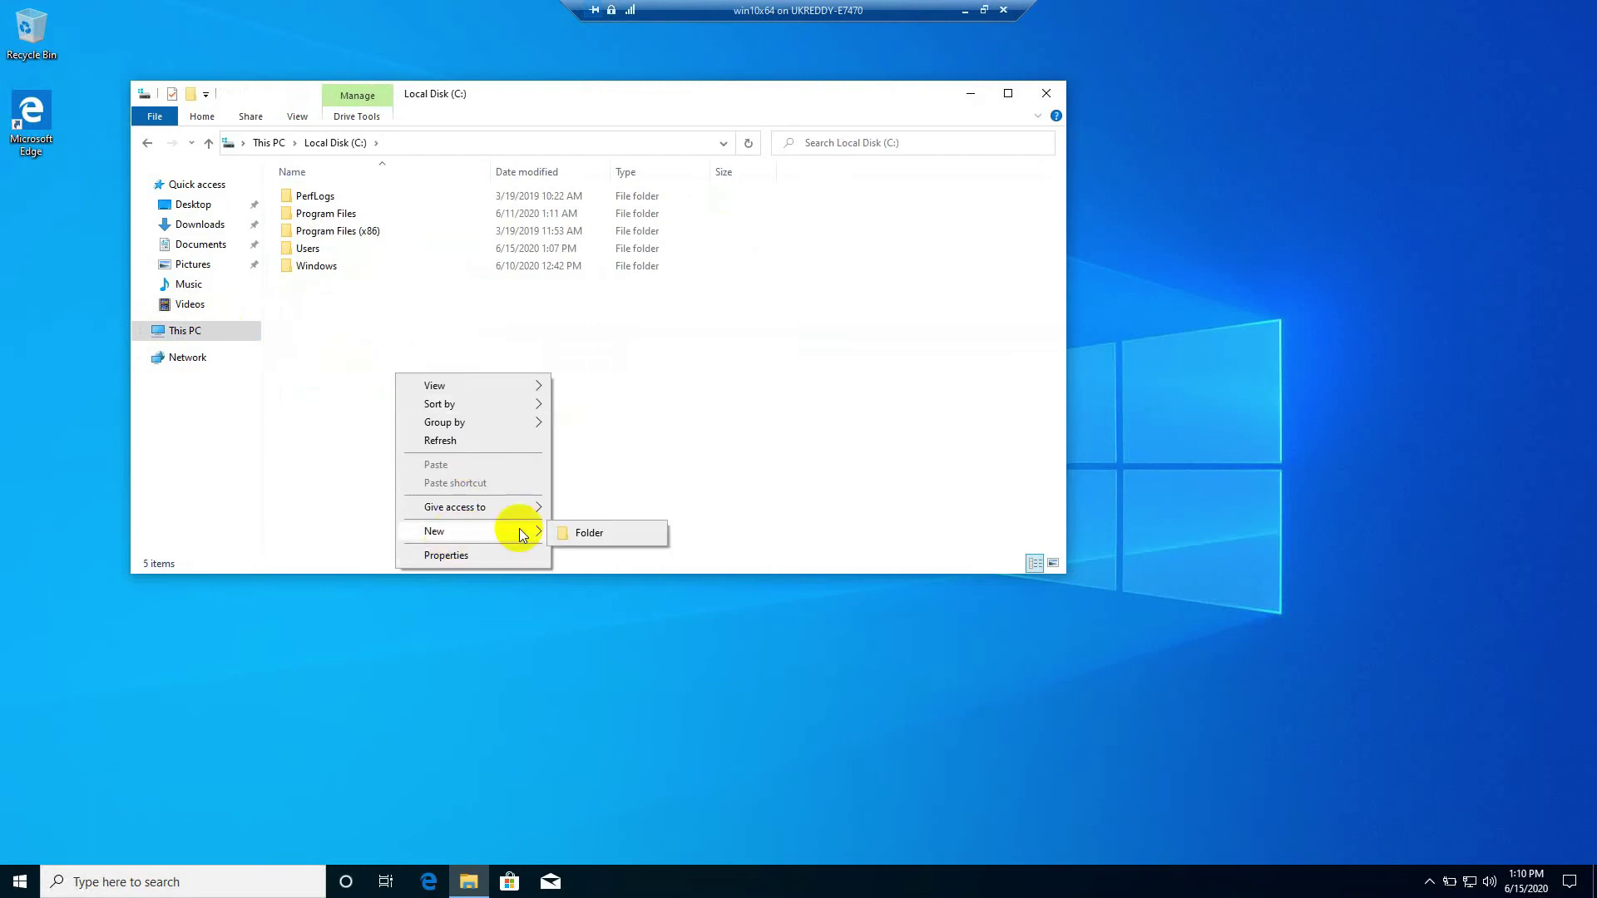
click(589, 533)
key(Return)
click(342, 285)
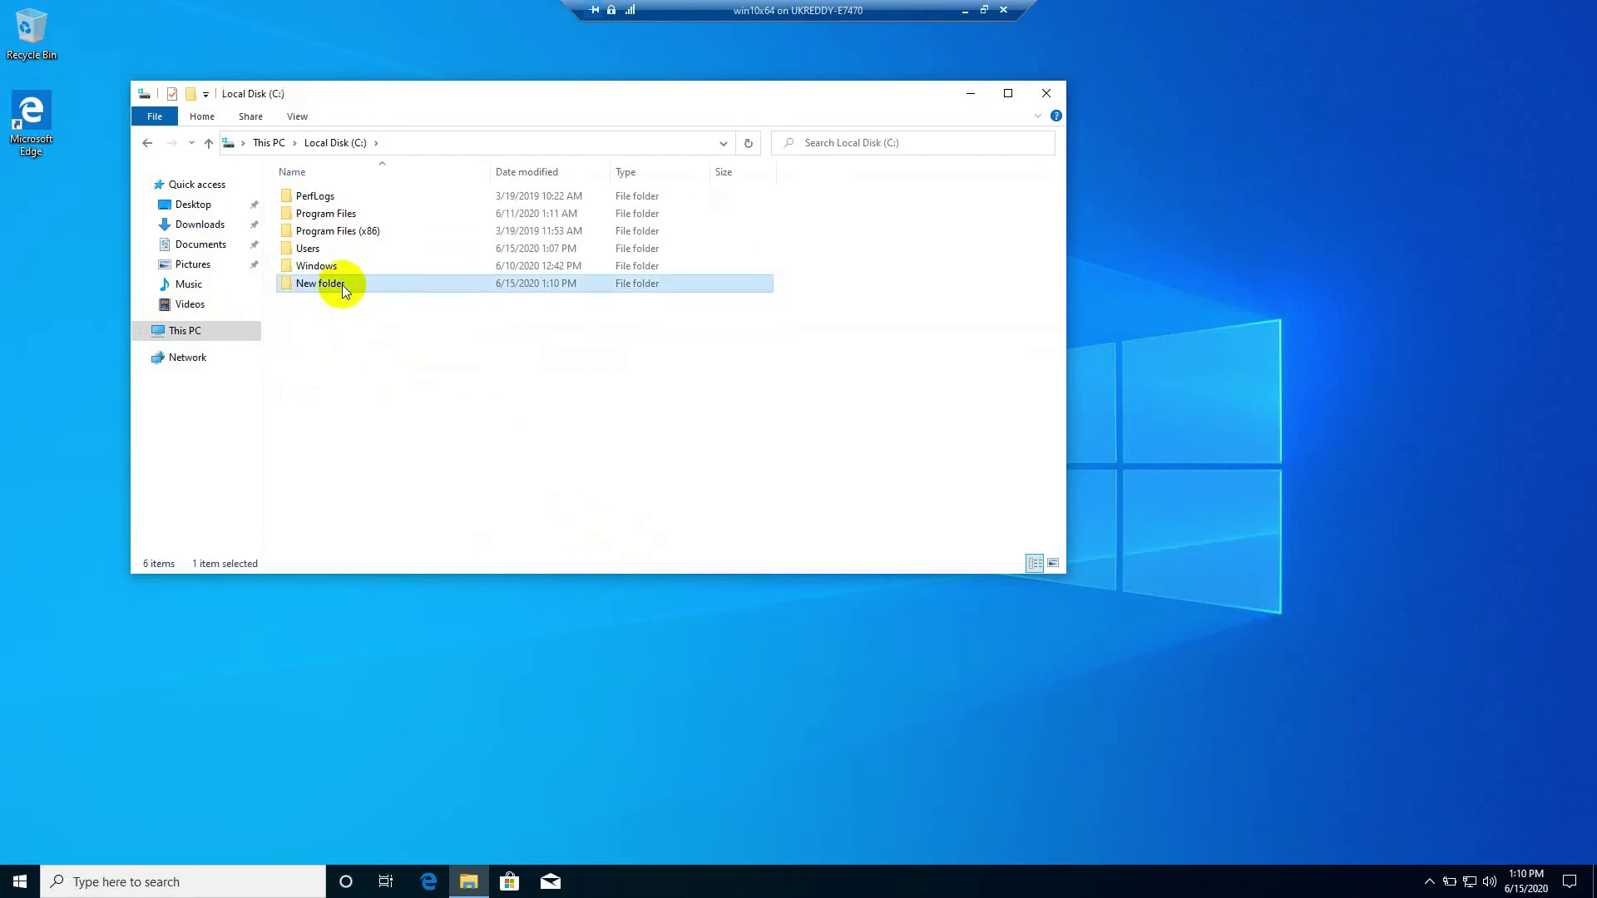
text(shared_folder)
key(Return)
Step: View the general properties of shared_folder and close them without changes
right_click(342, 284)
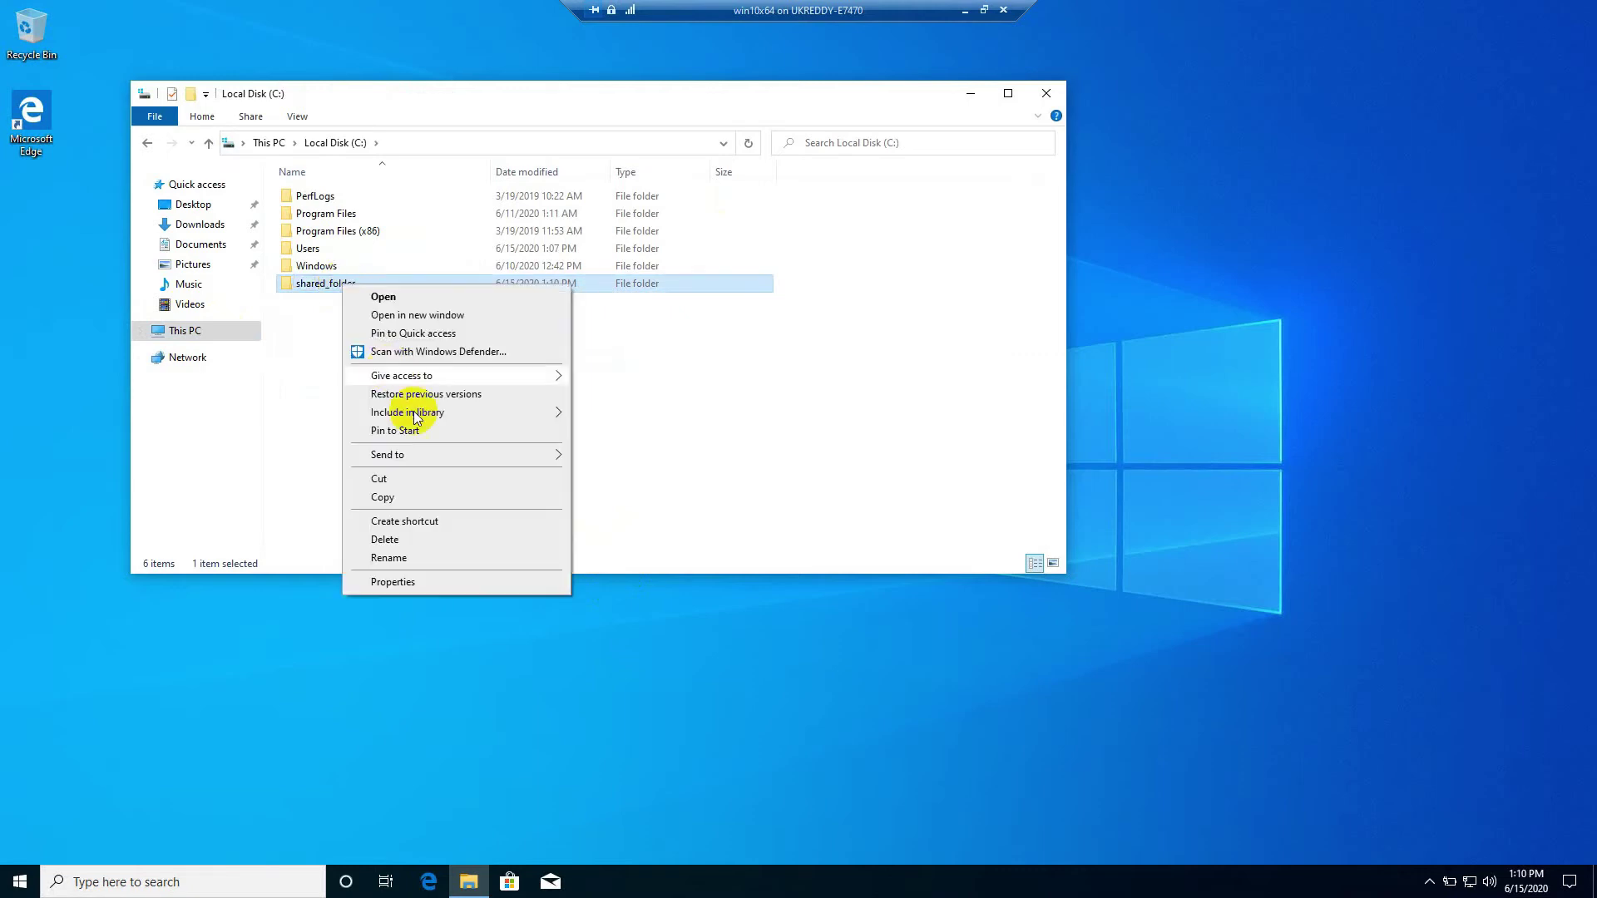
click(392, 582)
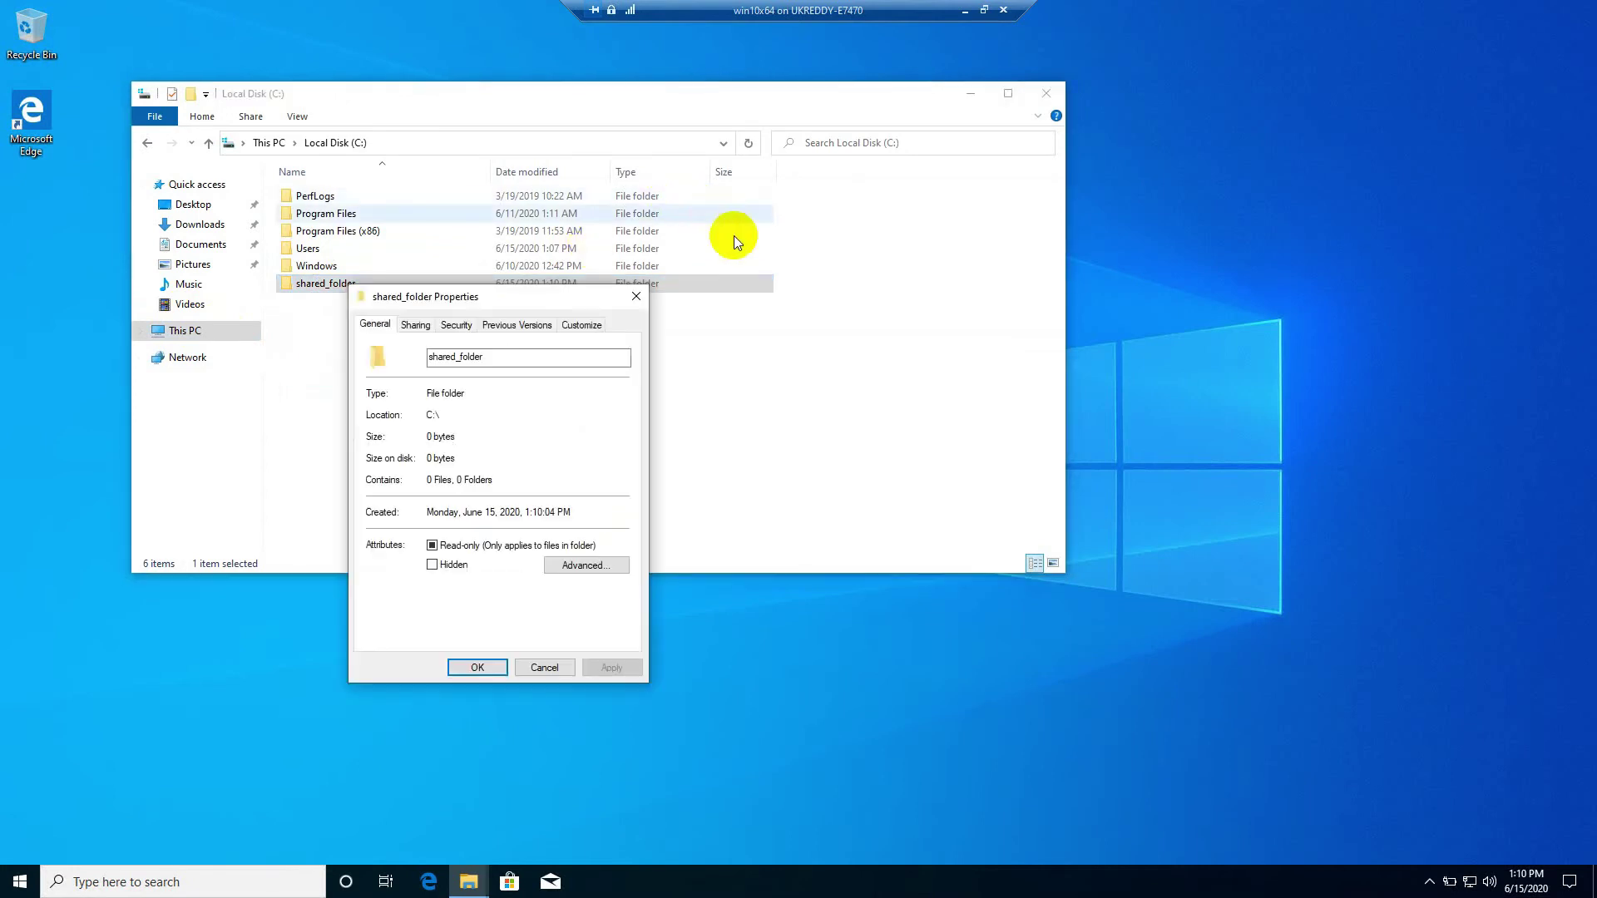
click(634, 298)
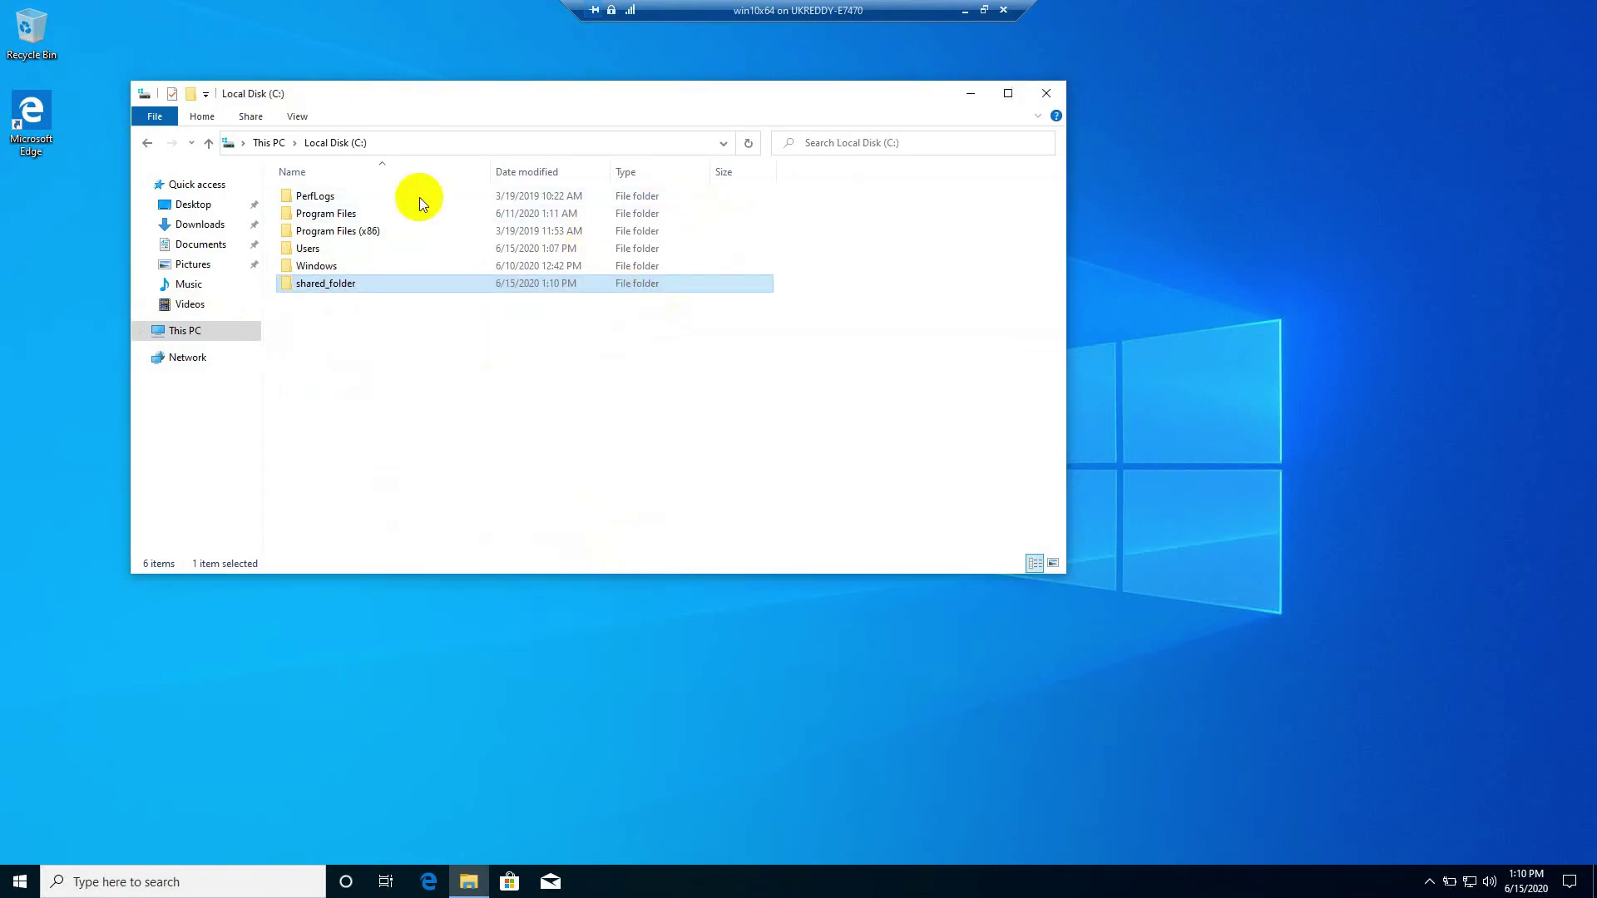
Step: Share shared_folder with specific people, leaving only the existing owner in the list of people
click(260, 119)
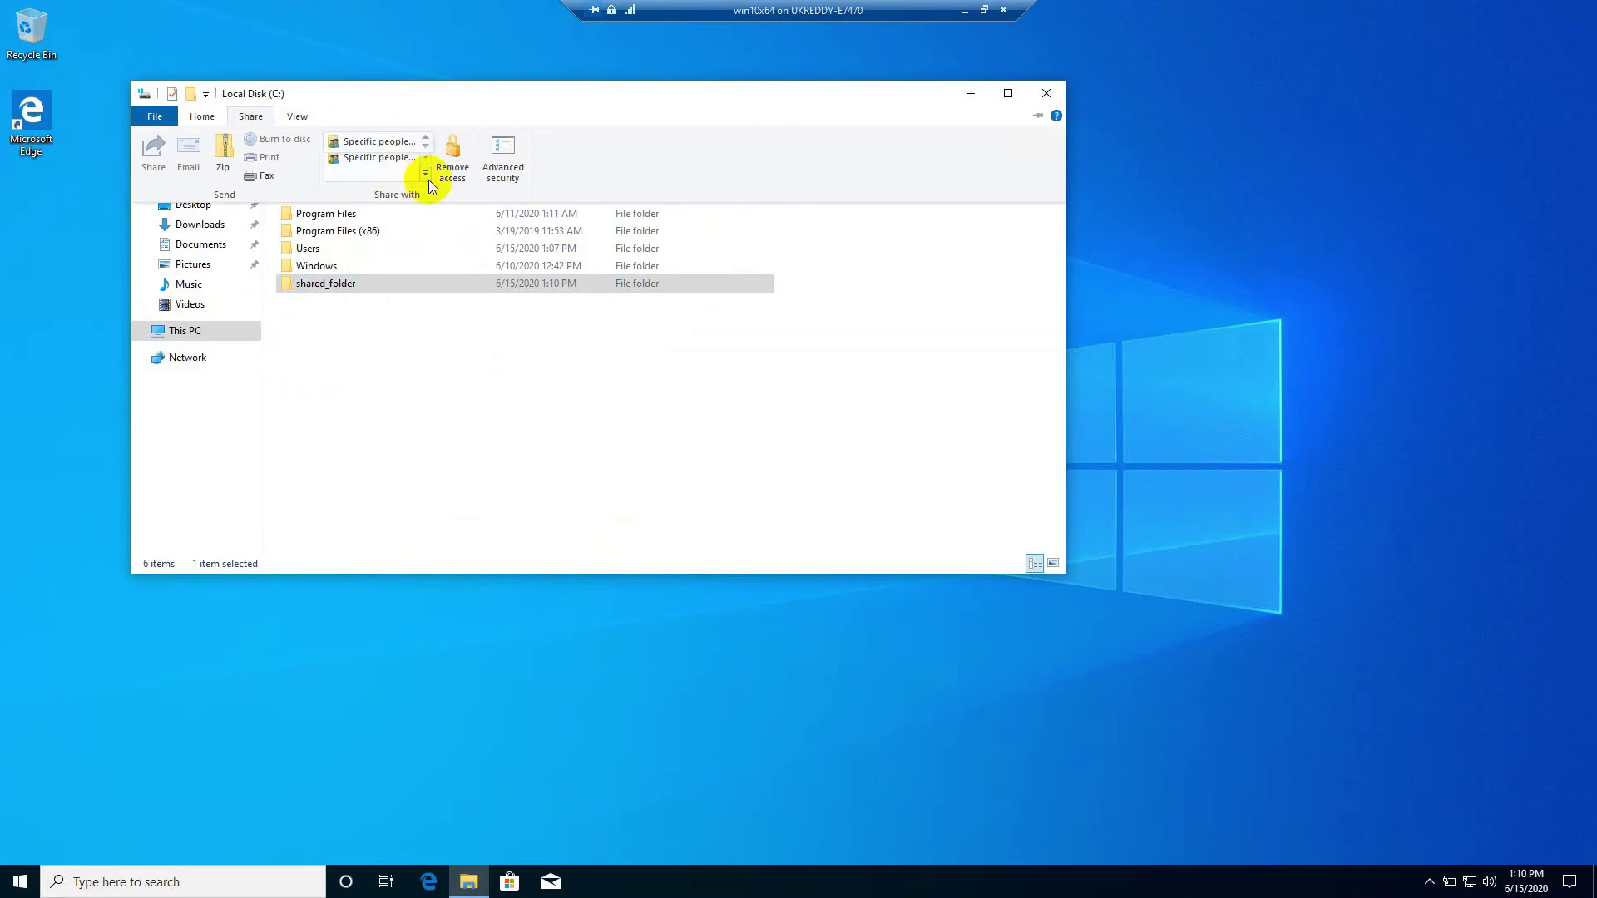
click(382, 158)
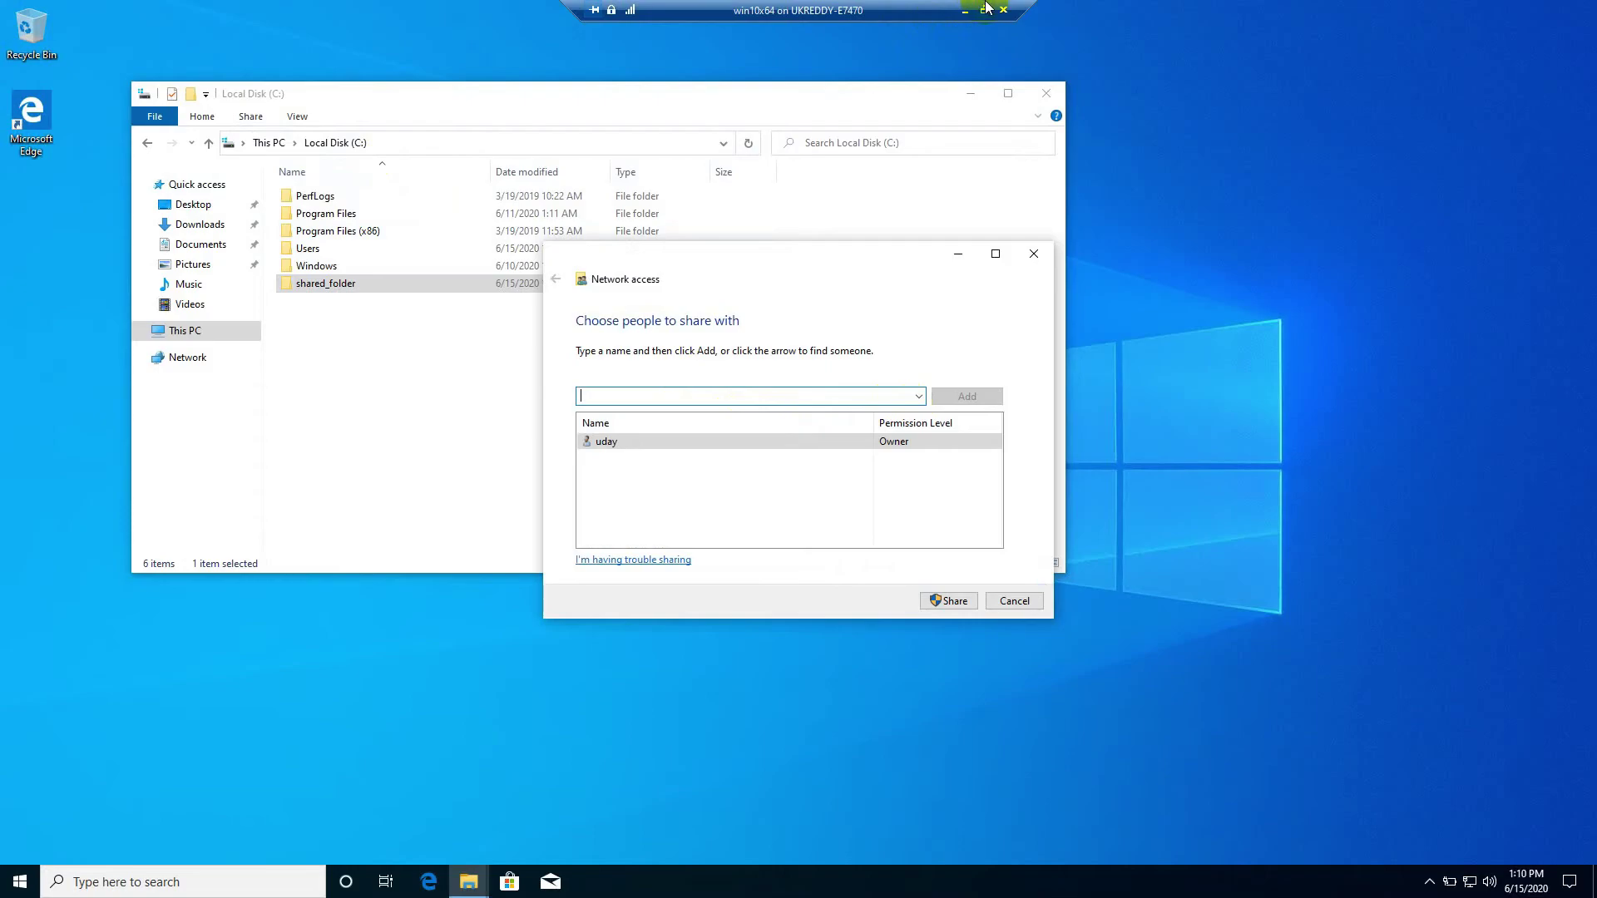
click(984, 10)
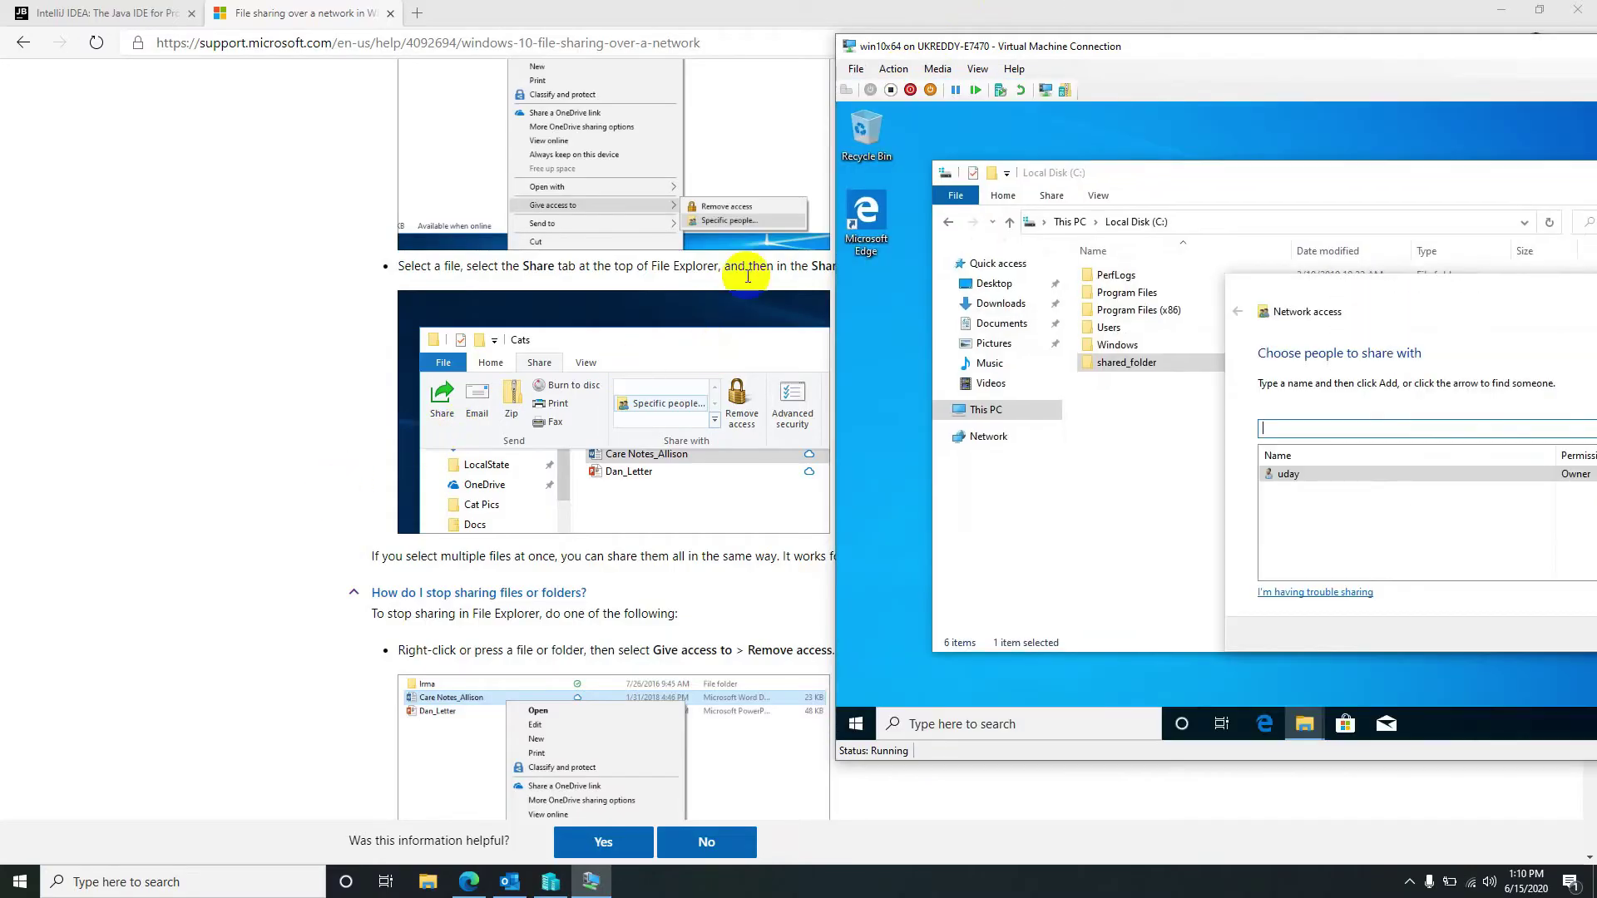
double_click(1056, 45)
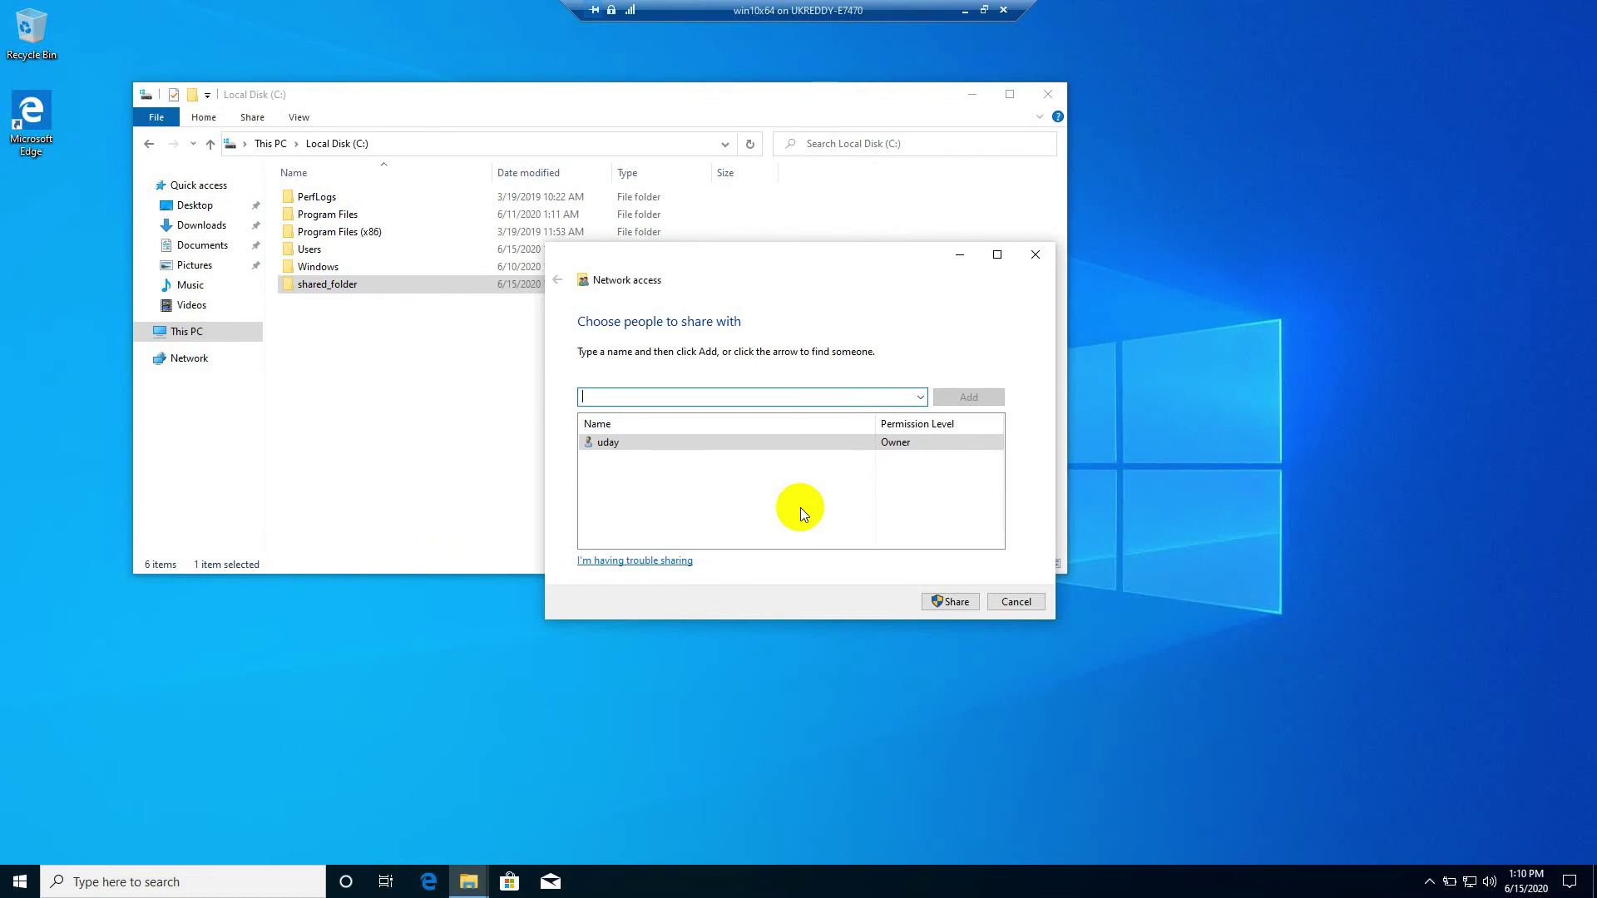
click(920, 396)
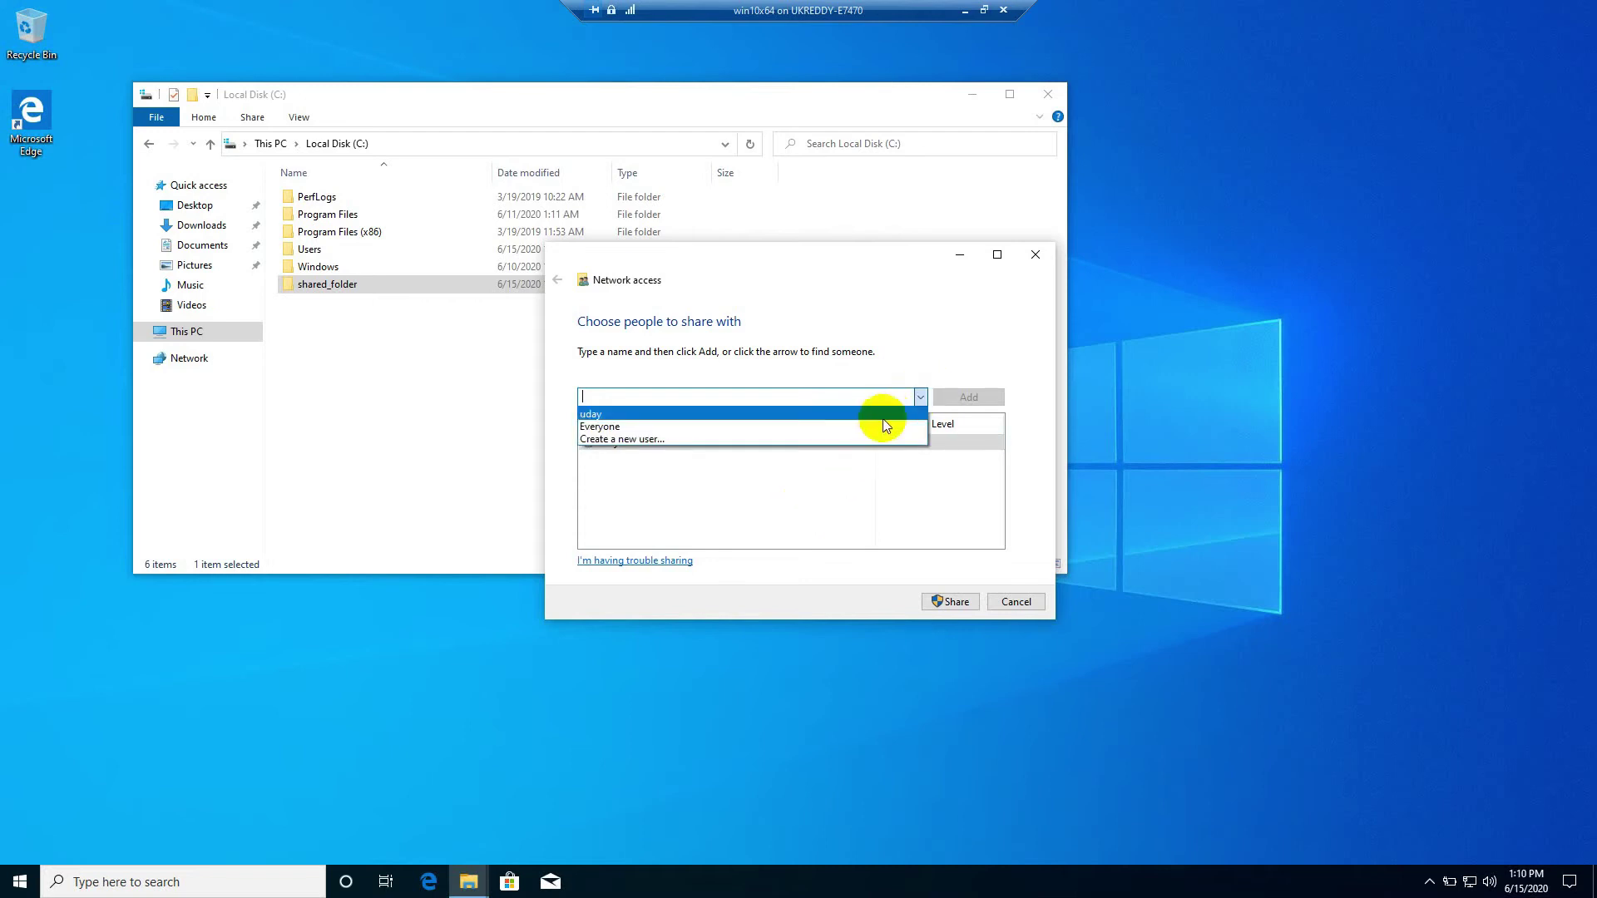
click(925, 371)
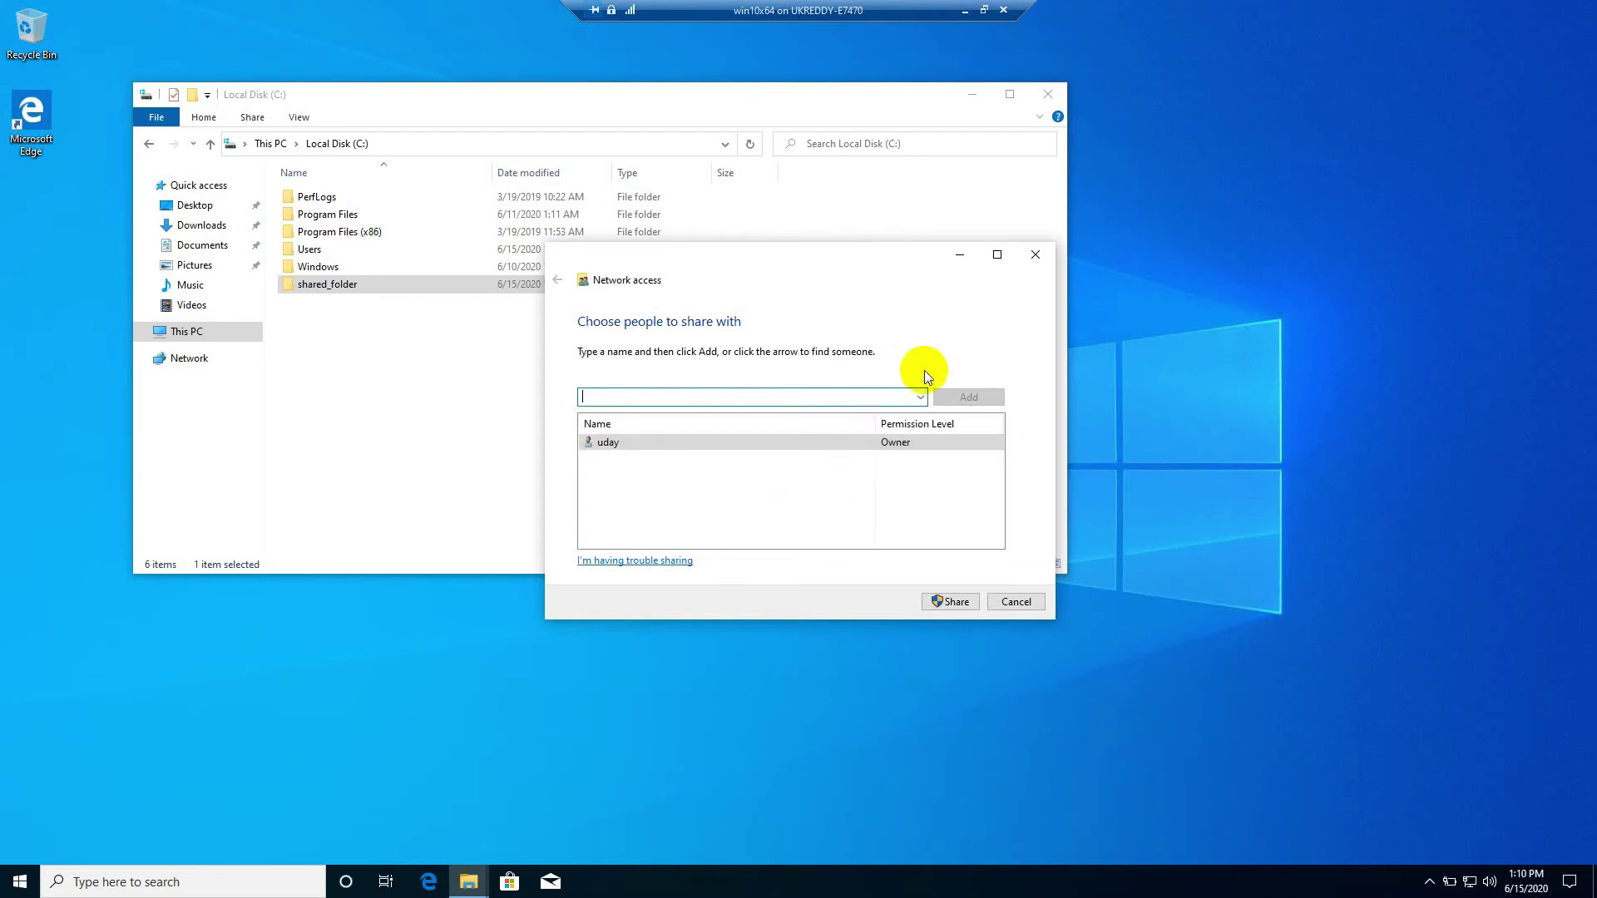
click(948, 613)
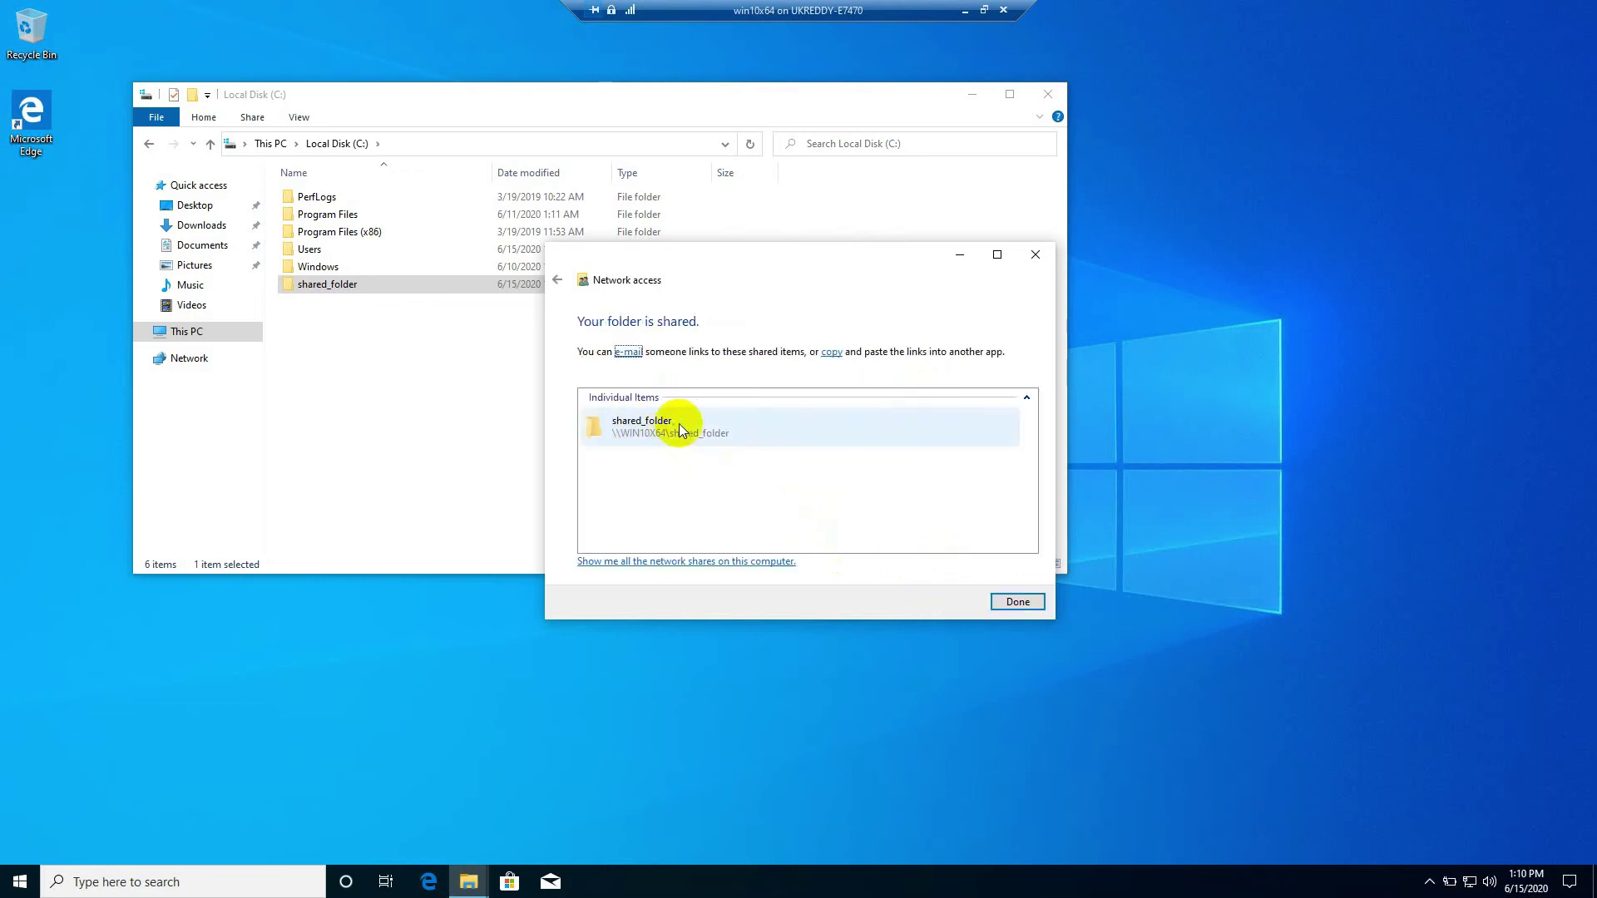
Step: Copy the link to shared_folder, finish the sharing dialog and minimize the virtual machine to return to the host
click(831, 351)
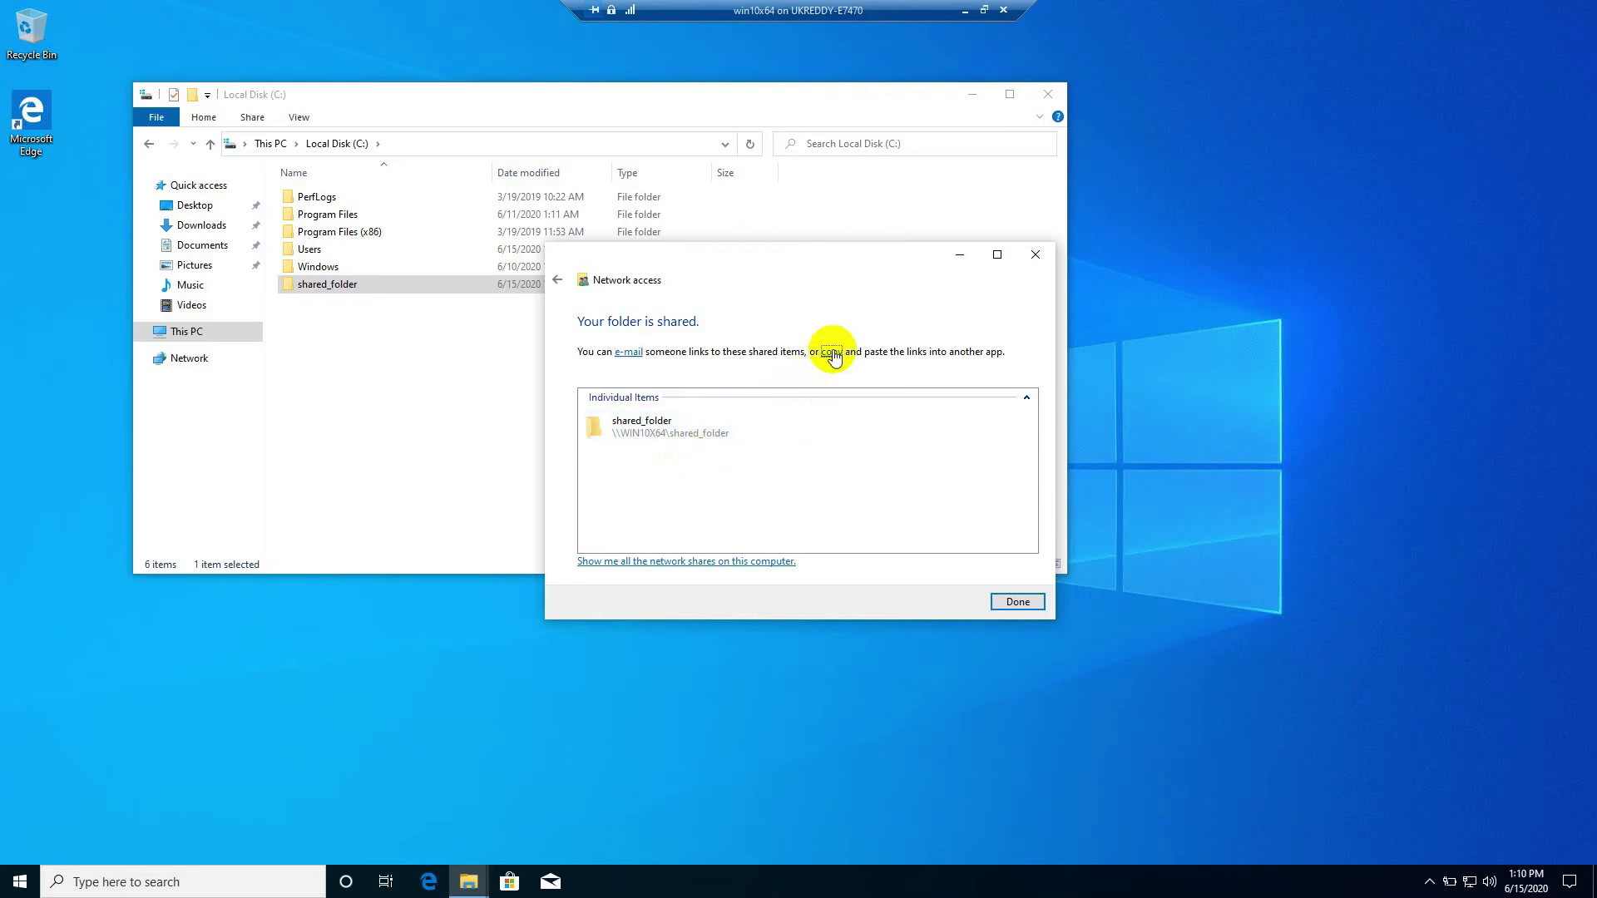
click(1022, 602)
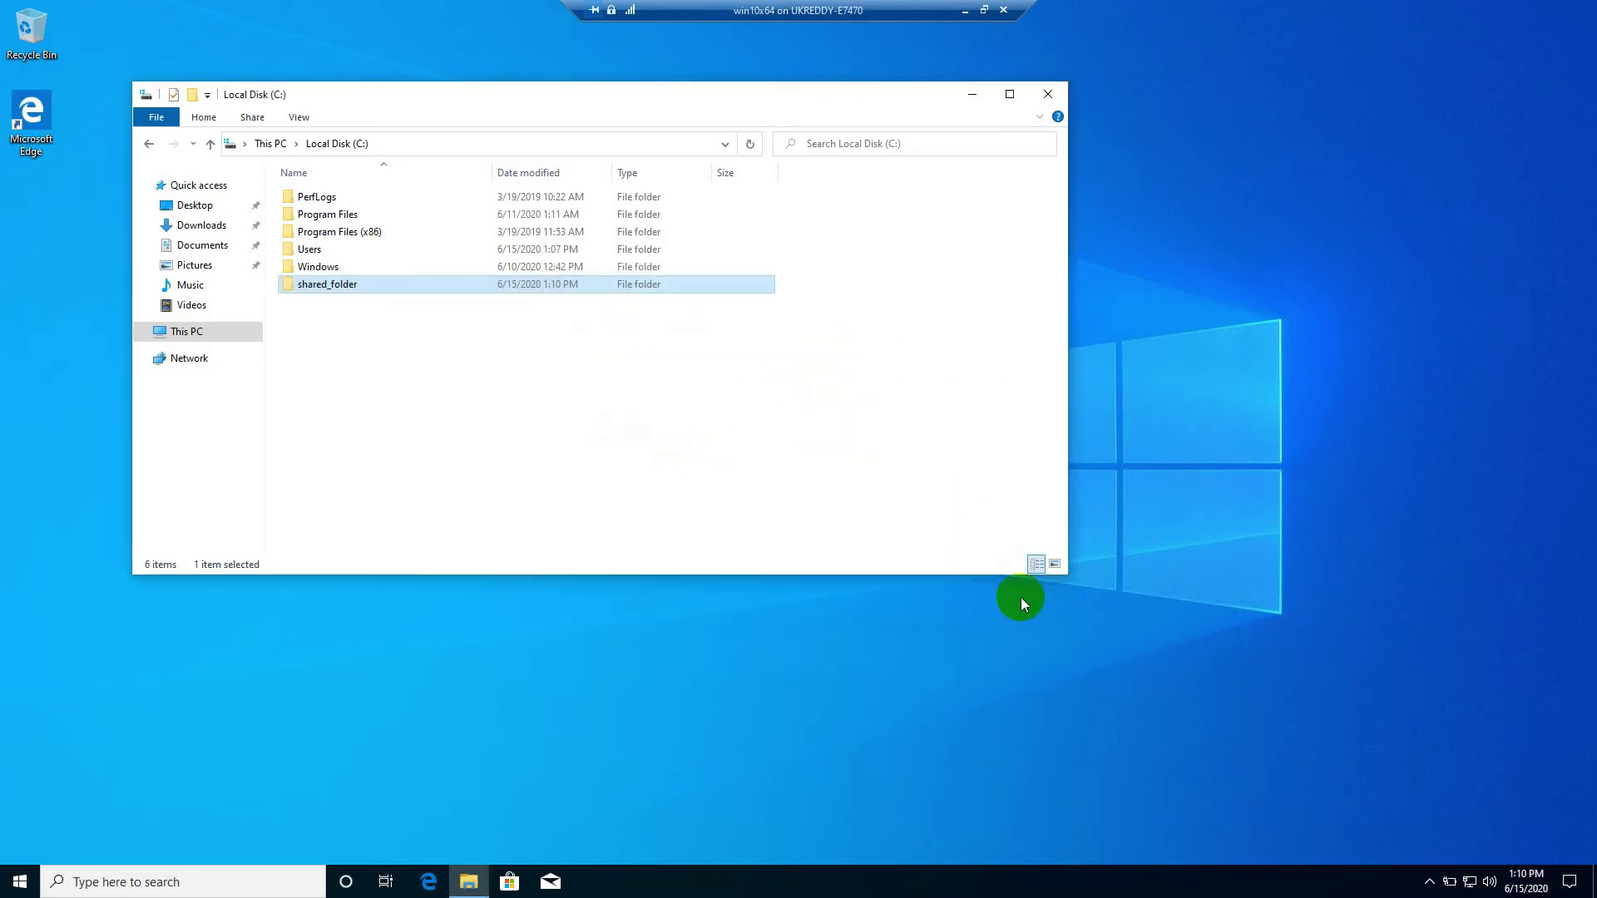
click(964, 10)
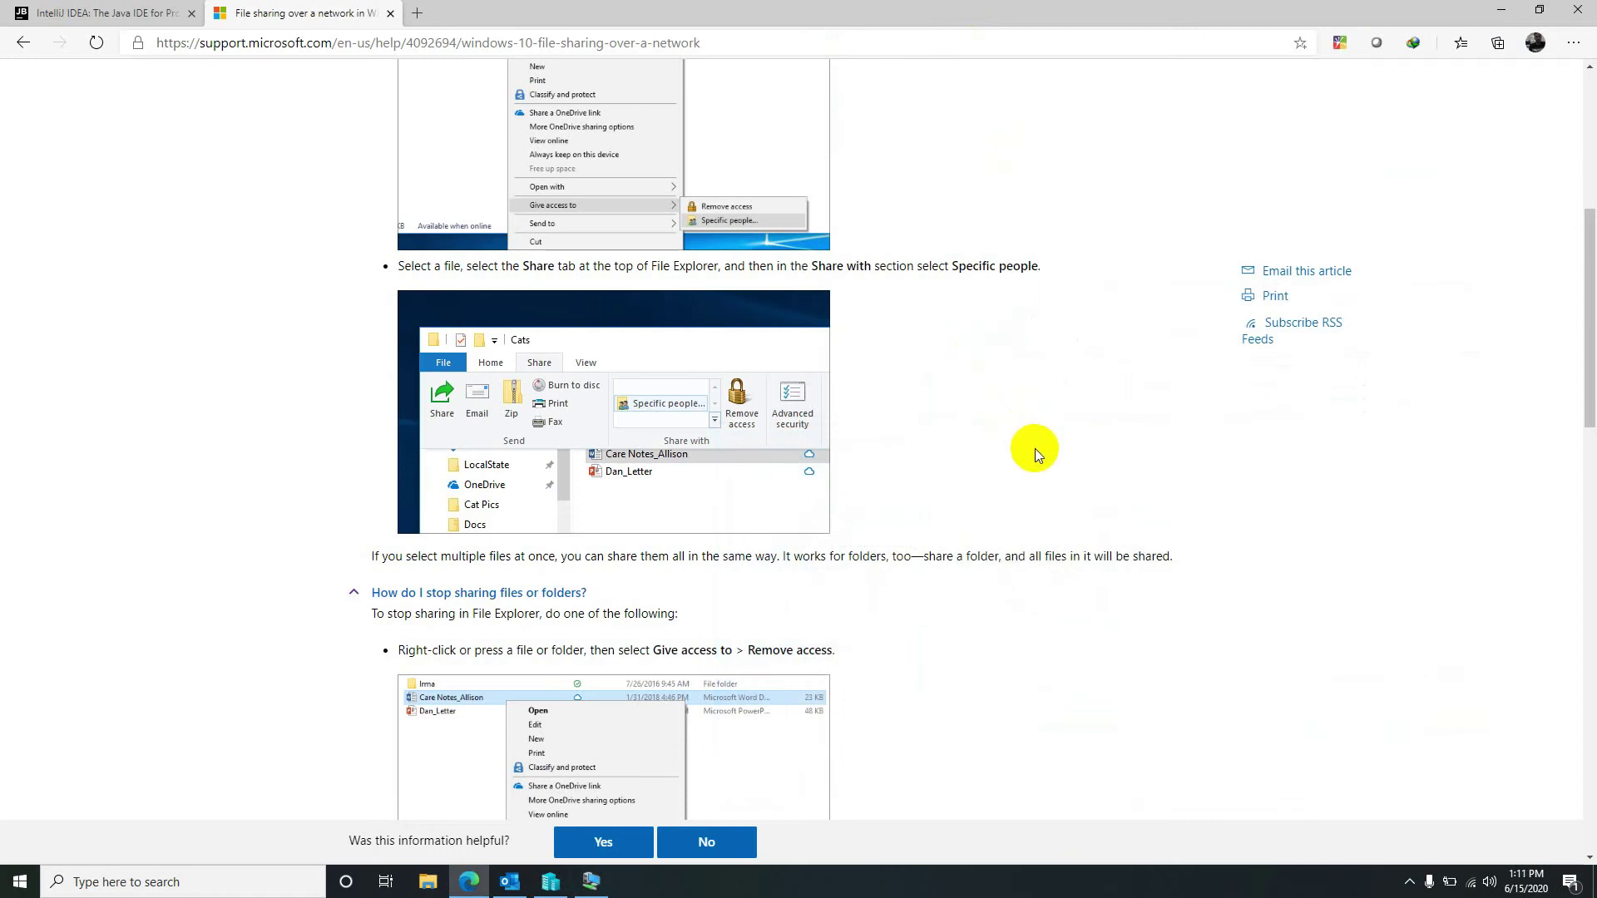
Step: Open a Command Prompt on the host and try to ping the copied shared folder link
key(super+r)
text(cmd)
key(Return)
text(ping)
text(shared_folder (file://WIN10X64/shared_folder))
key(Return)
Step: Reduce the pasted link to the computer name and ping WIN10X64 from the host
text(ping)
text(shared_folder (file://WIN10X64/shared_folder))
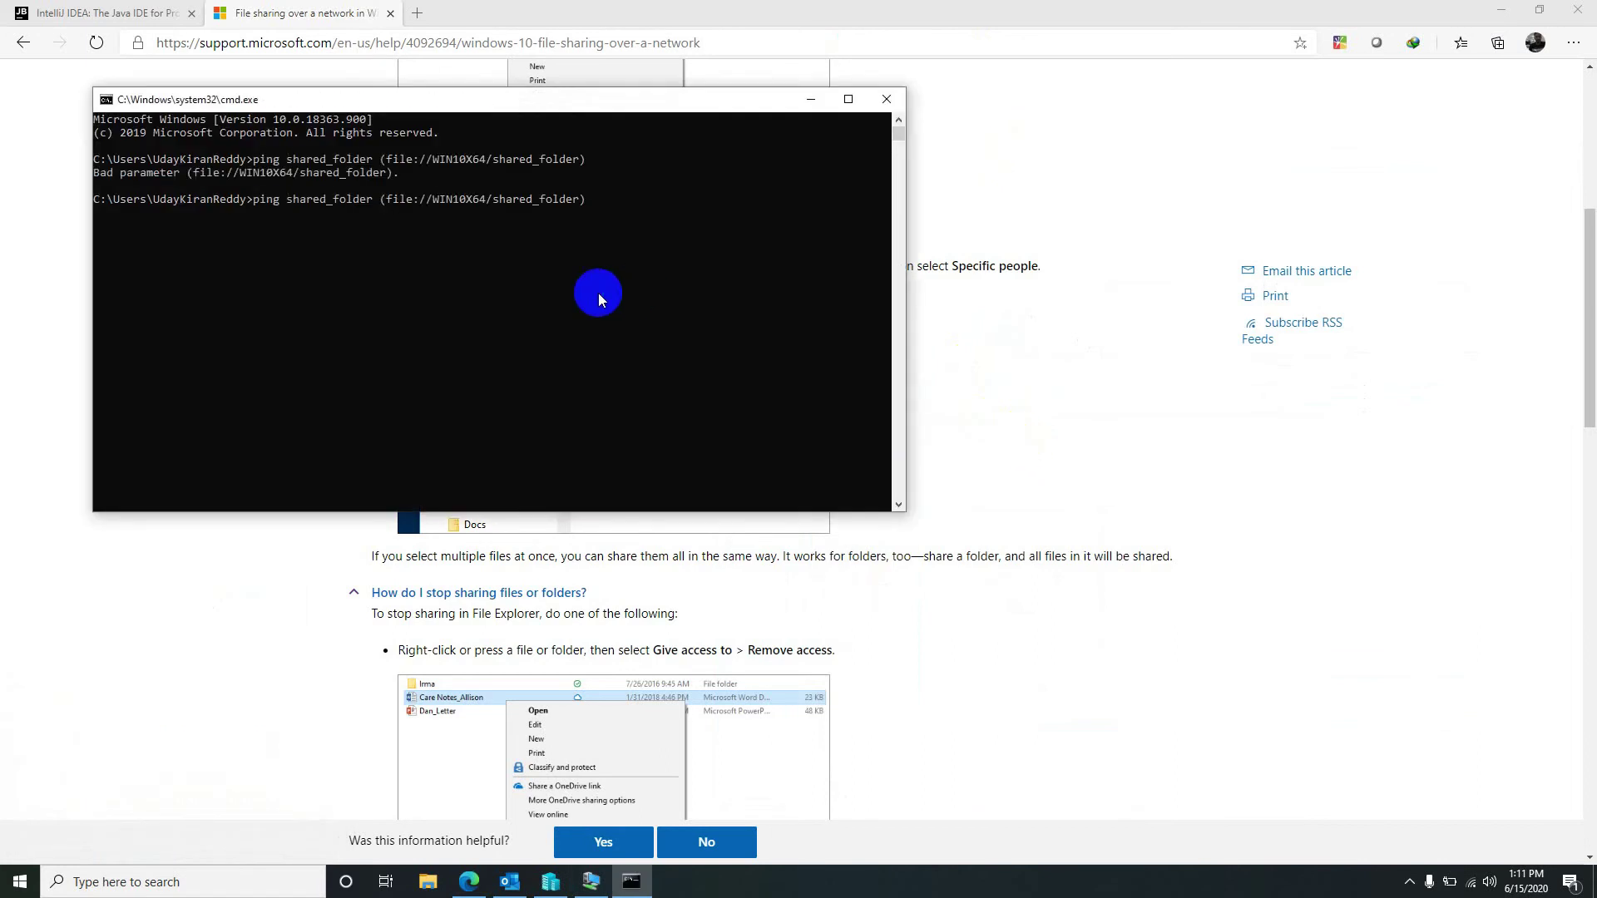
key(BackSpace)
key(BackSpace)
key(BackSpace)
key(BackSpace)
key(BackSpace)
key(BackSpace)
key(BackSpace)
key(BackSpace)
key(BackSpace)
key(BackSpace)
key(BackSpace)
key(BackSpace)
key(BackSpace)
key(BackSpace)
key(BackSpace)
key(Left)
key(Left)
key(Left)
key(Left)
key(Left)
key(Left)
key(Left)
key(Left)
key(BackSpace)
key(BackSpace)
key(BackSpace)
key(BackSpace)
key(BackSpace)
key(BackSpace)
key(BackSpace)
key(BackSpace)
key(BackSpace)
key(BackSpace)
key(BackSpace)
key(BackSpace)
key(BackSpace)
key(BackSpace)
key(BackSpace)
key(BackSpace)
key(BackSpace)
key(BackSpace)
key(BackSpace)
key(BackSpace)
key(BackSpace)
key(Return)
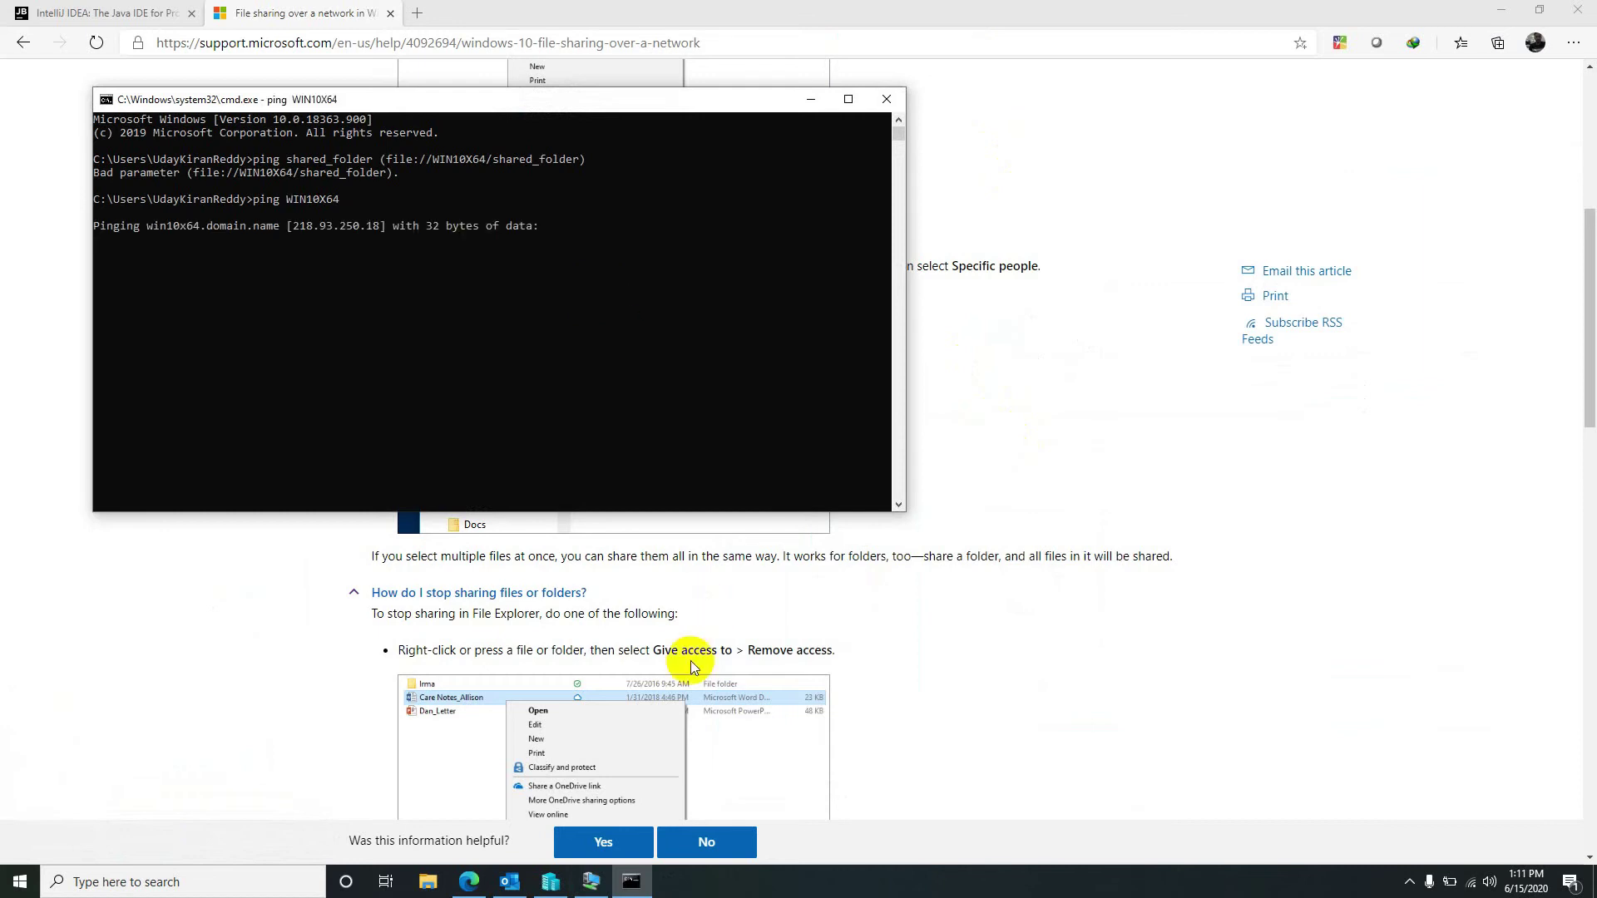
Step: Switch to the win10x64 virtual machine and run ipconfig in a Command Prompt to look up its IP address
mouse_move(591, 881)
click(600, 805)
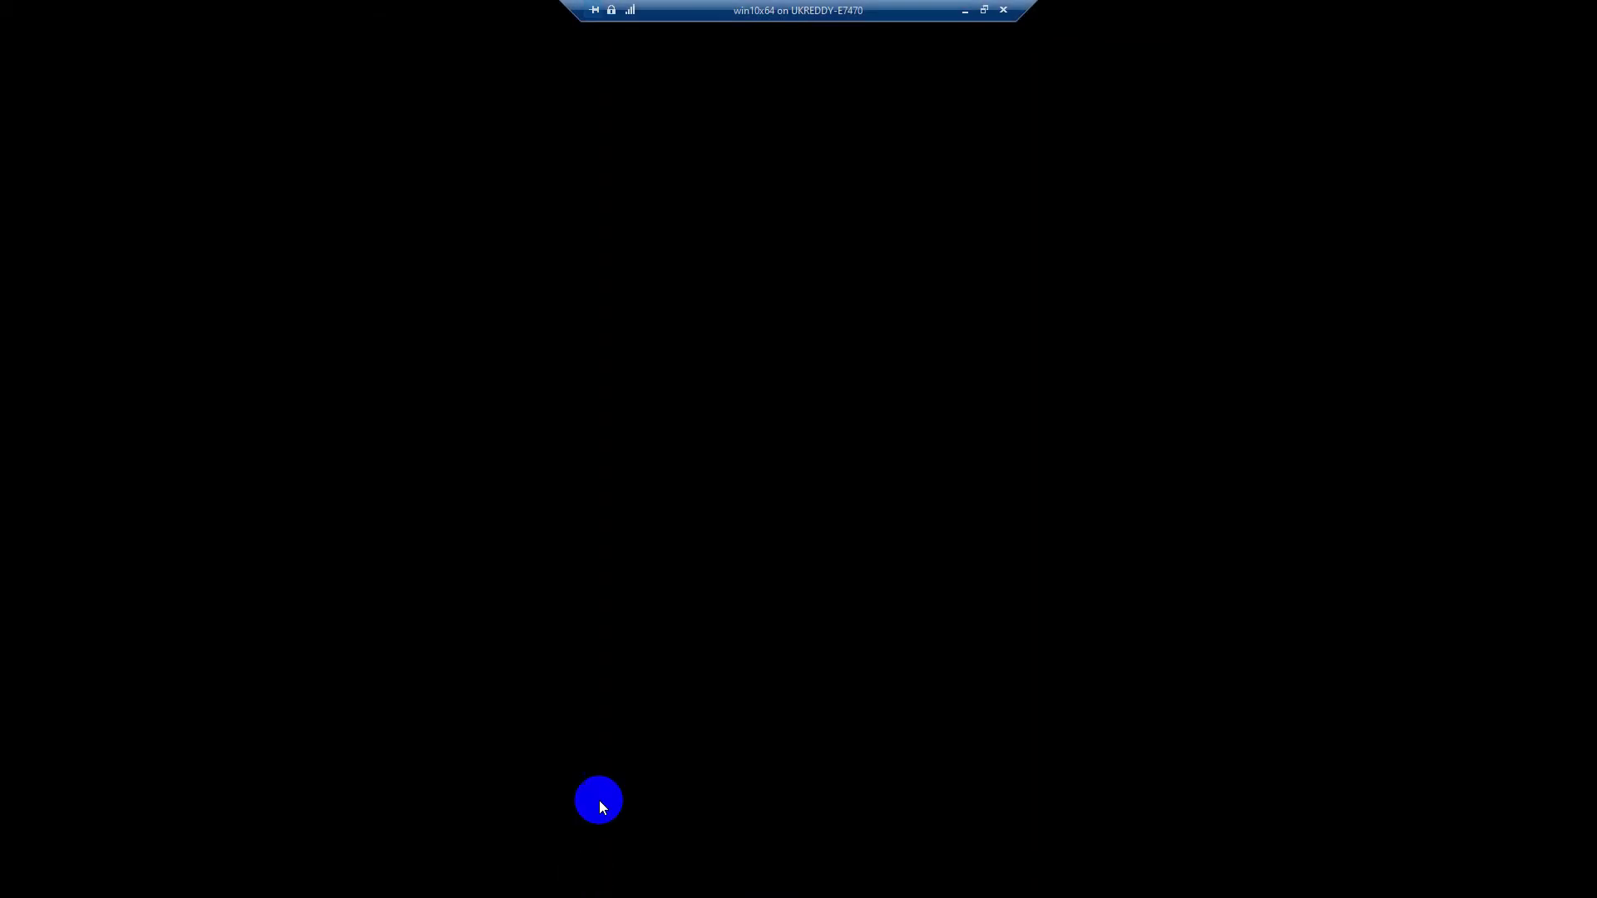
key(super+r)
text(cmd)
key(Return)
text(ipconfig)
key(Return)
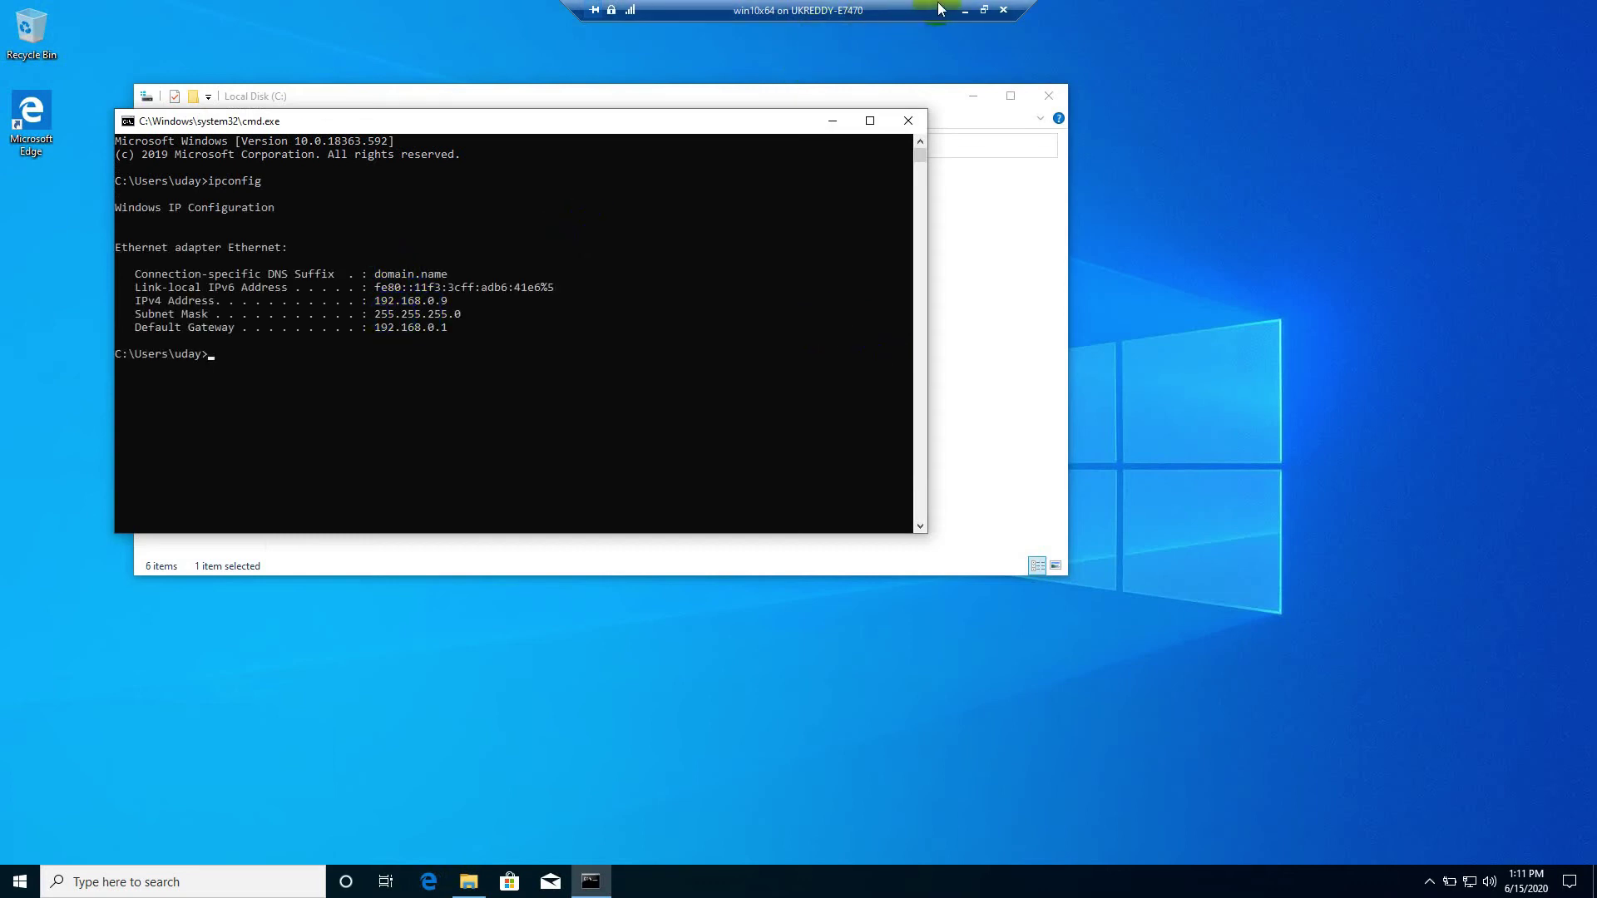
Step: Return to the host's Command Prompt, stop the running ping and ping 192.168.0.9 instead
click(964, 10)
click(463, 266)
key(ctrl+c)
key(ctrl+c)
key(Up)
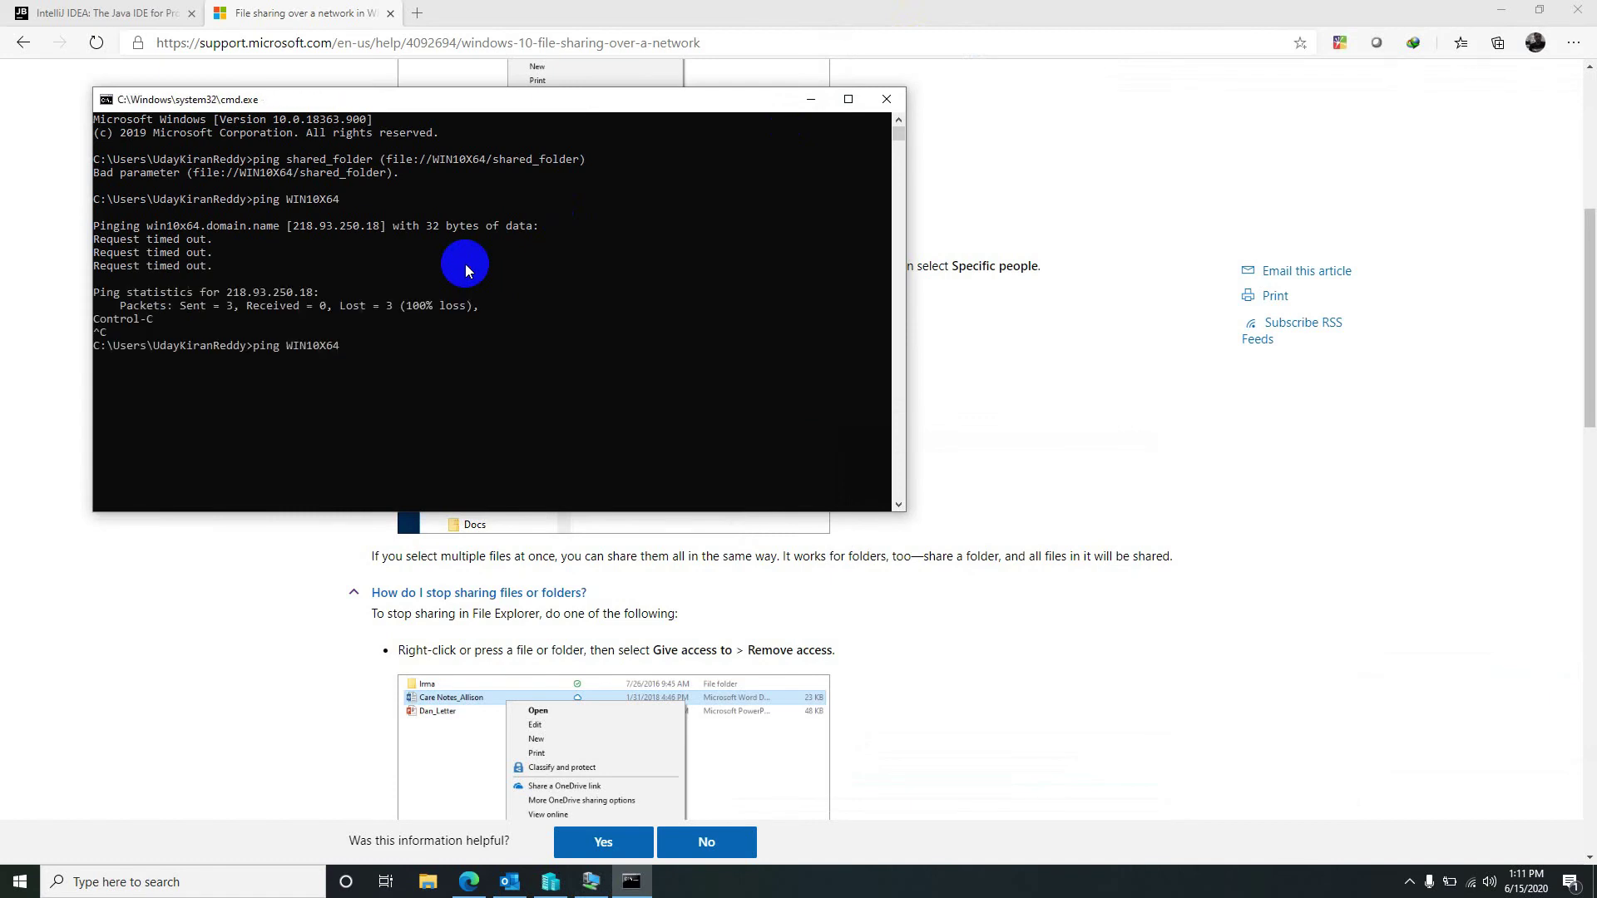
key(BackSpace)
key(BackSpace)
key(BackSpace)
key(BackSpace)
key(BackSpace)
key(BackSpace)
key(BackSpace)
key(BackSpace)
text(192.168.0.9)
key(Return)
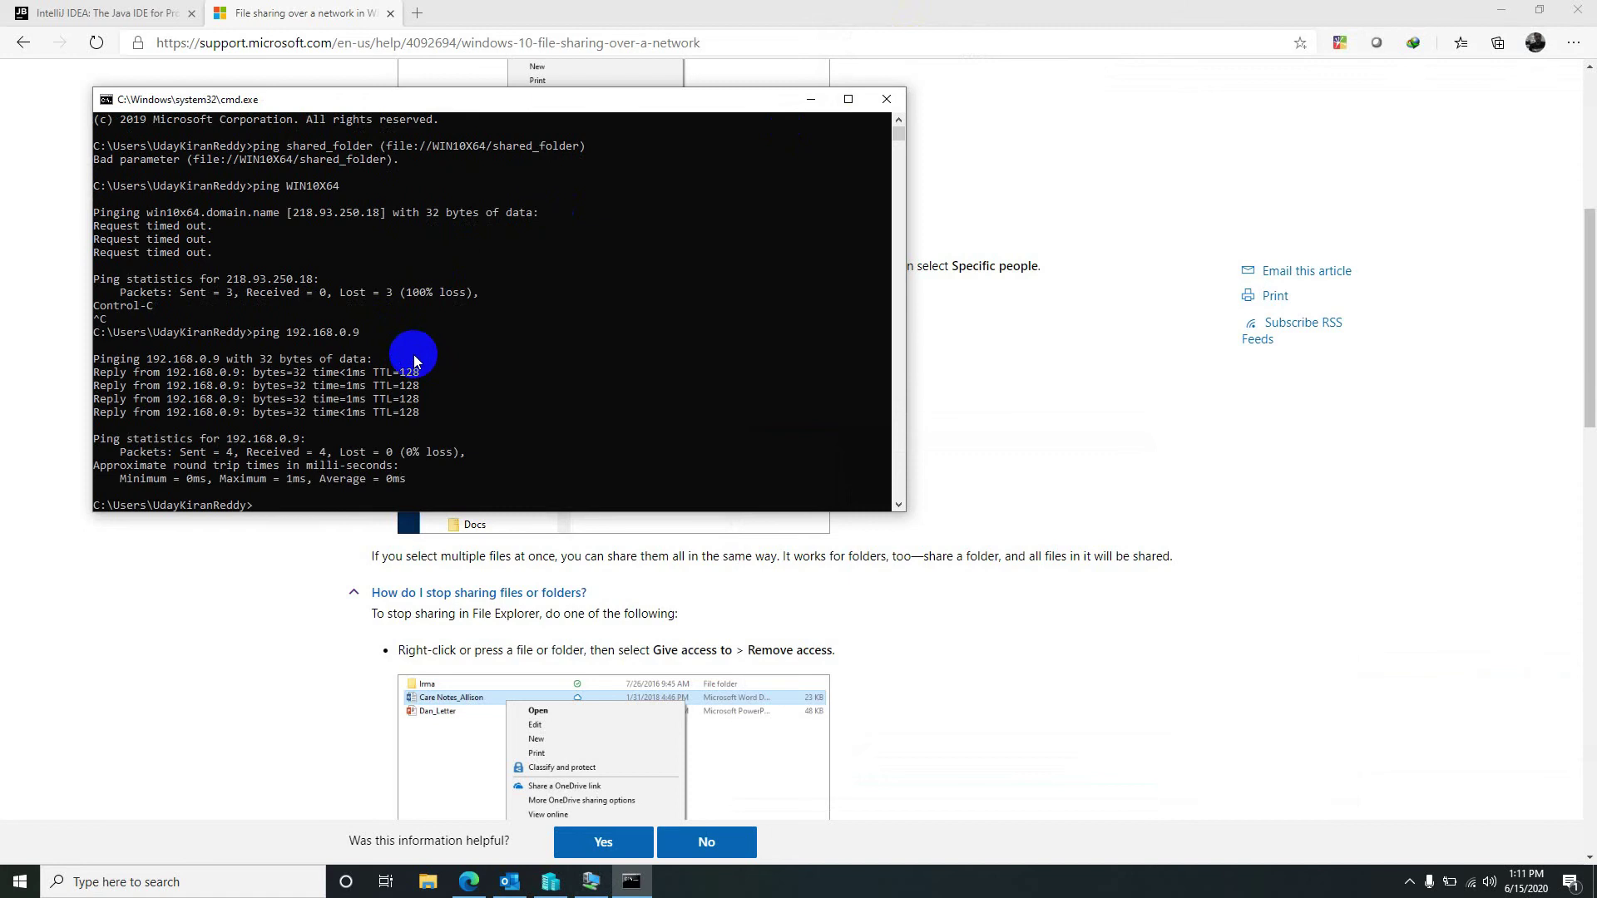
Step: Open the network location \\192.168.0.9 from the host's Run dialog
key(super+r)
text(\192.1)
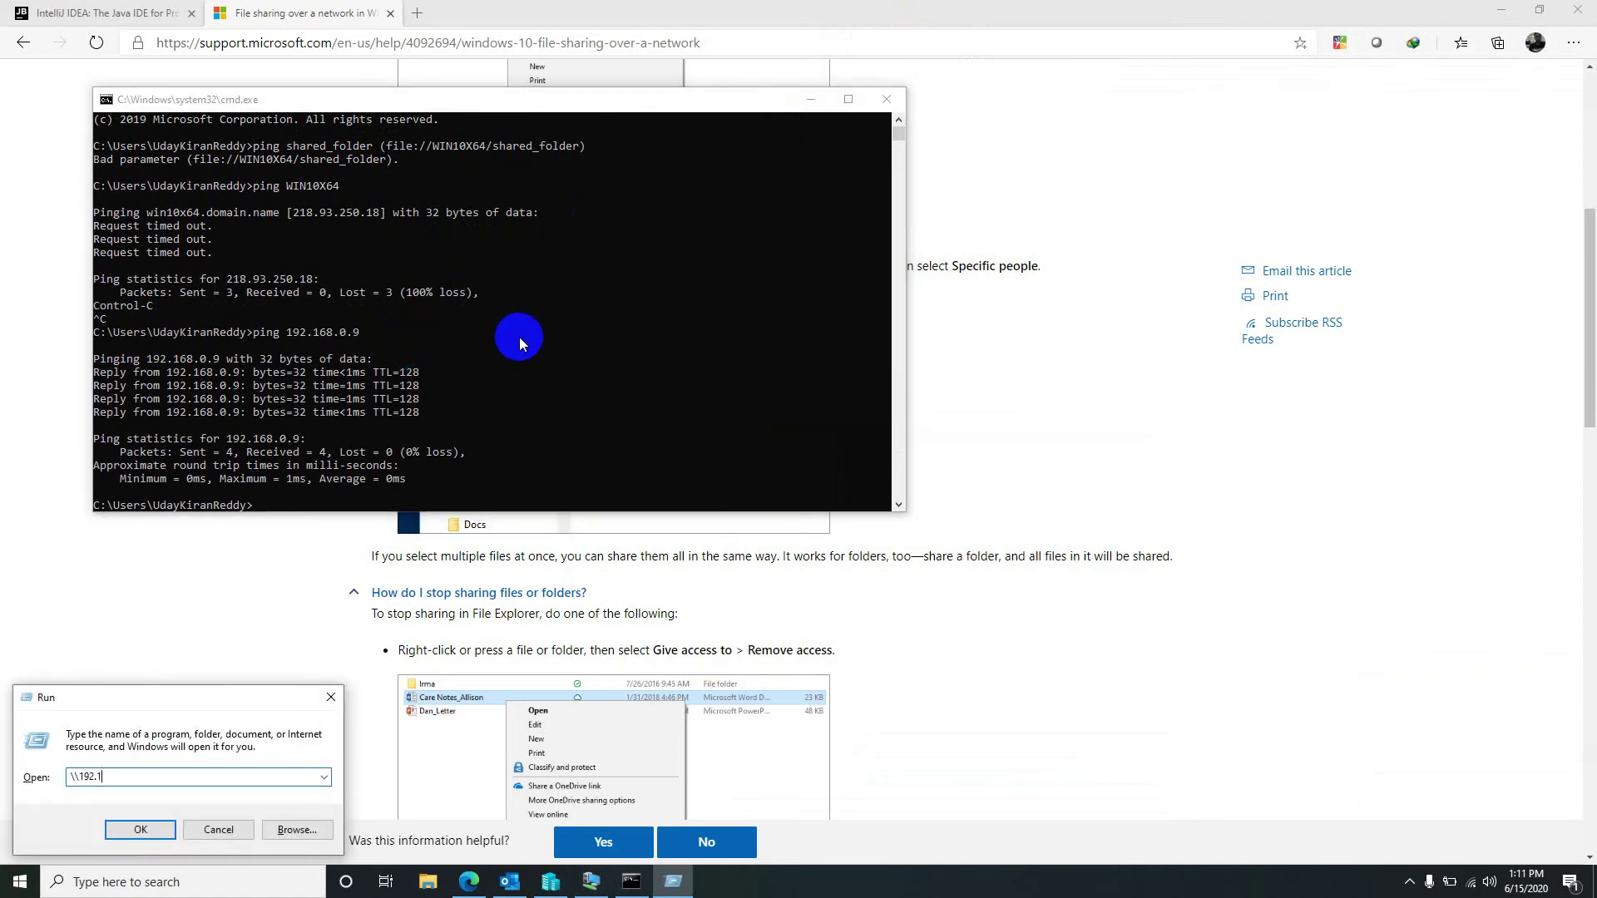
text(68.0.9)
key(Return)
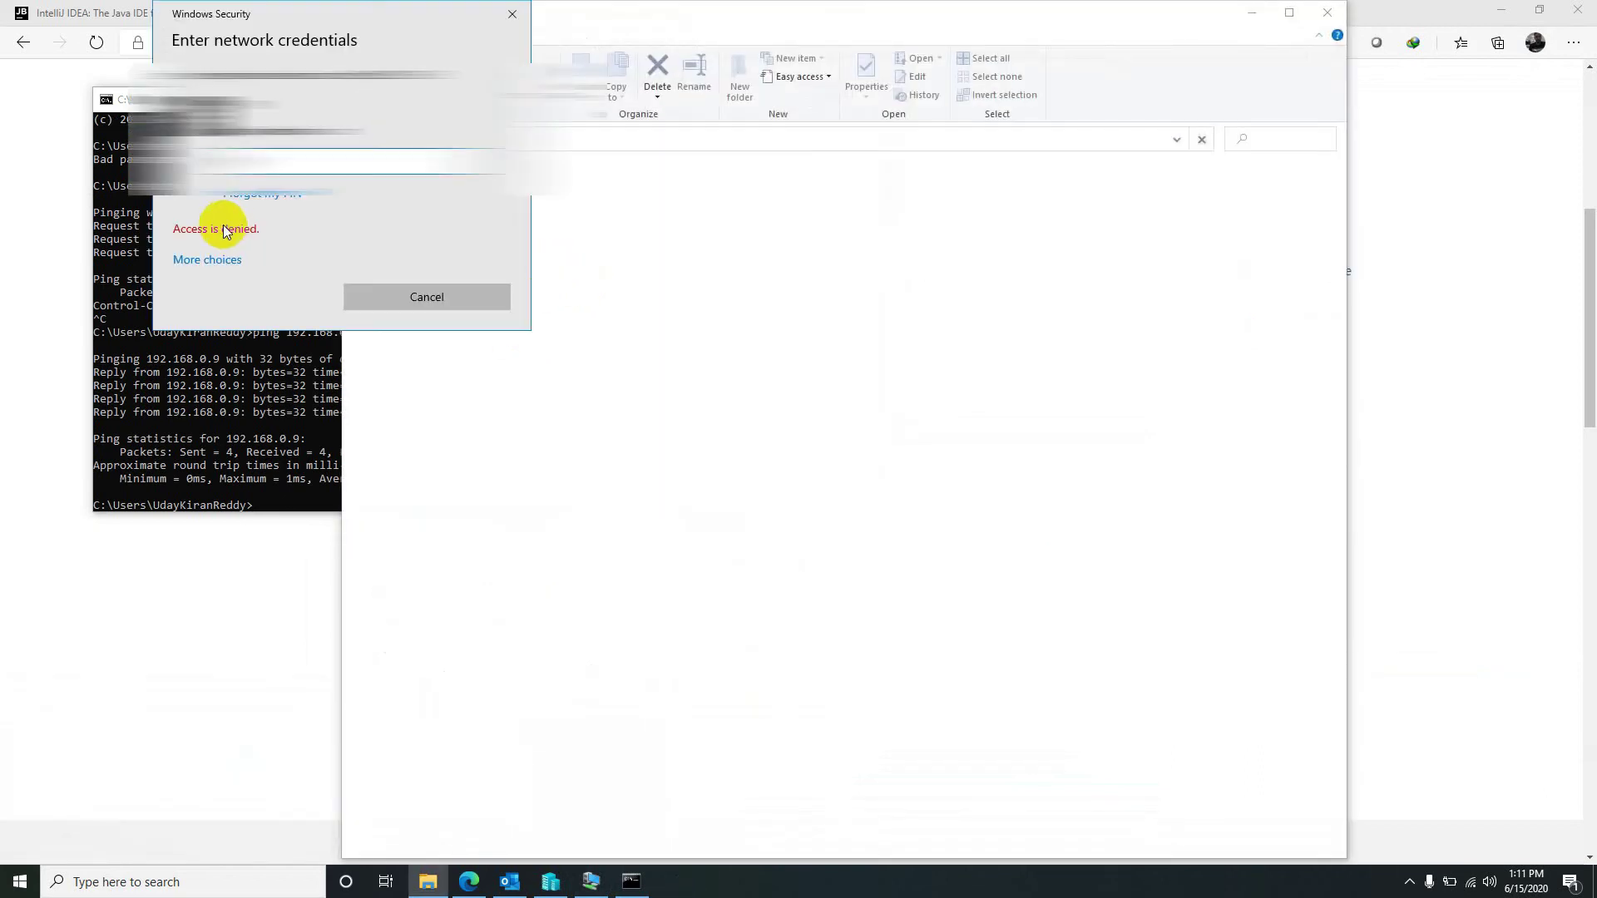
Step: Try to sign in to the network location with another credential option, entering the account password
click(206, 260)
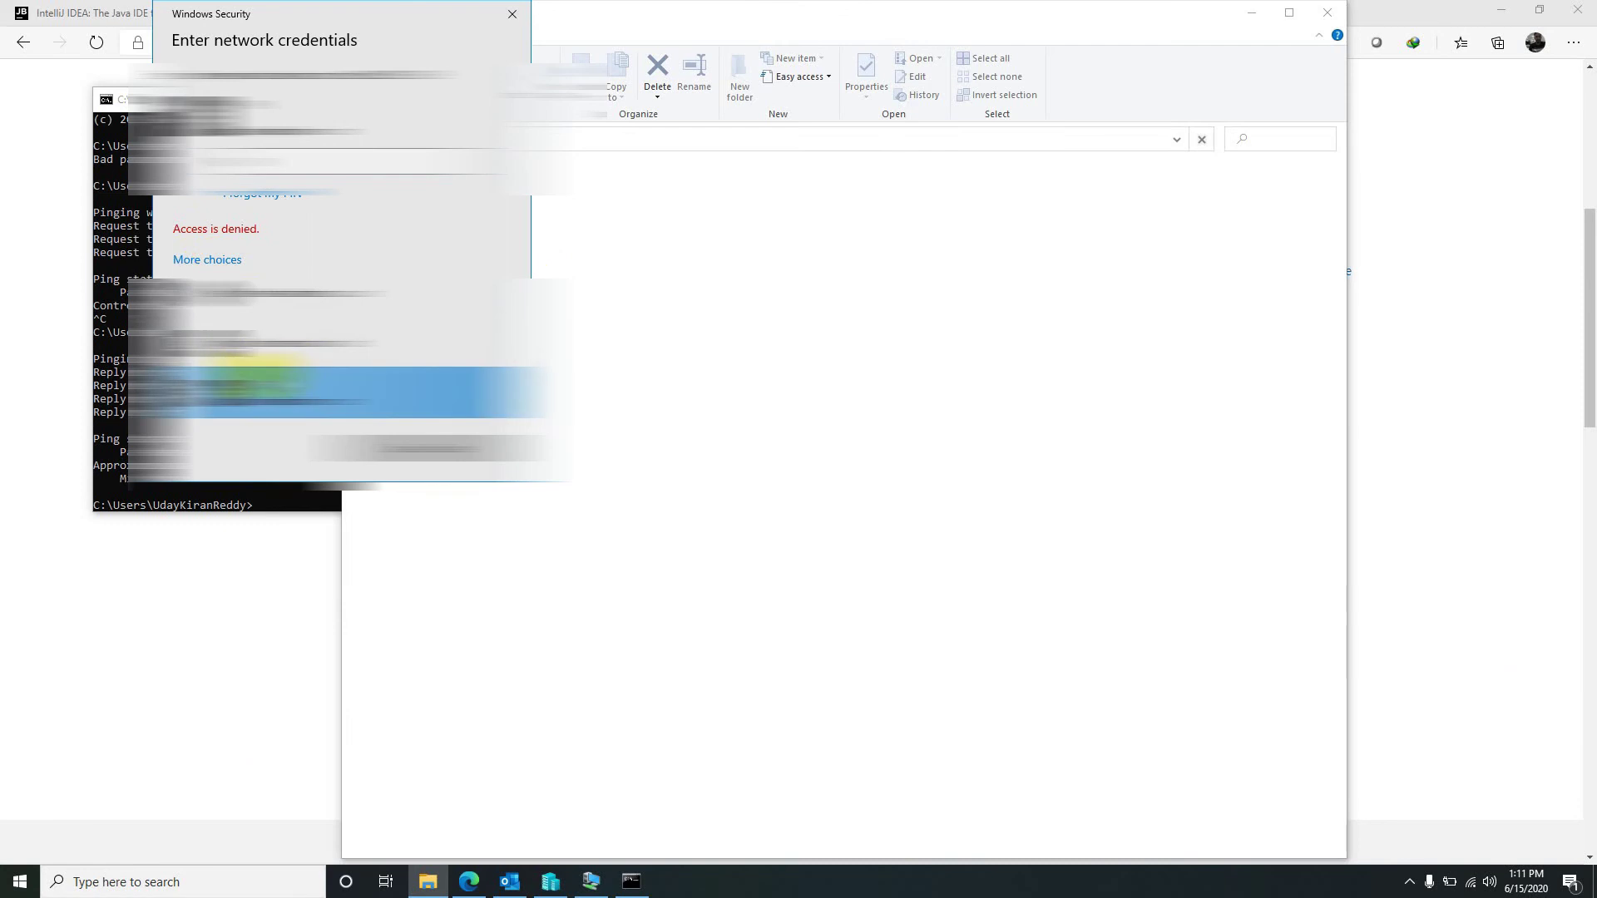
click(262, 320)
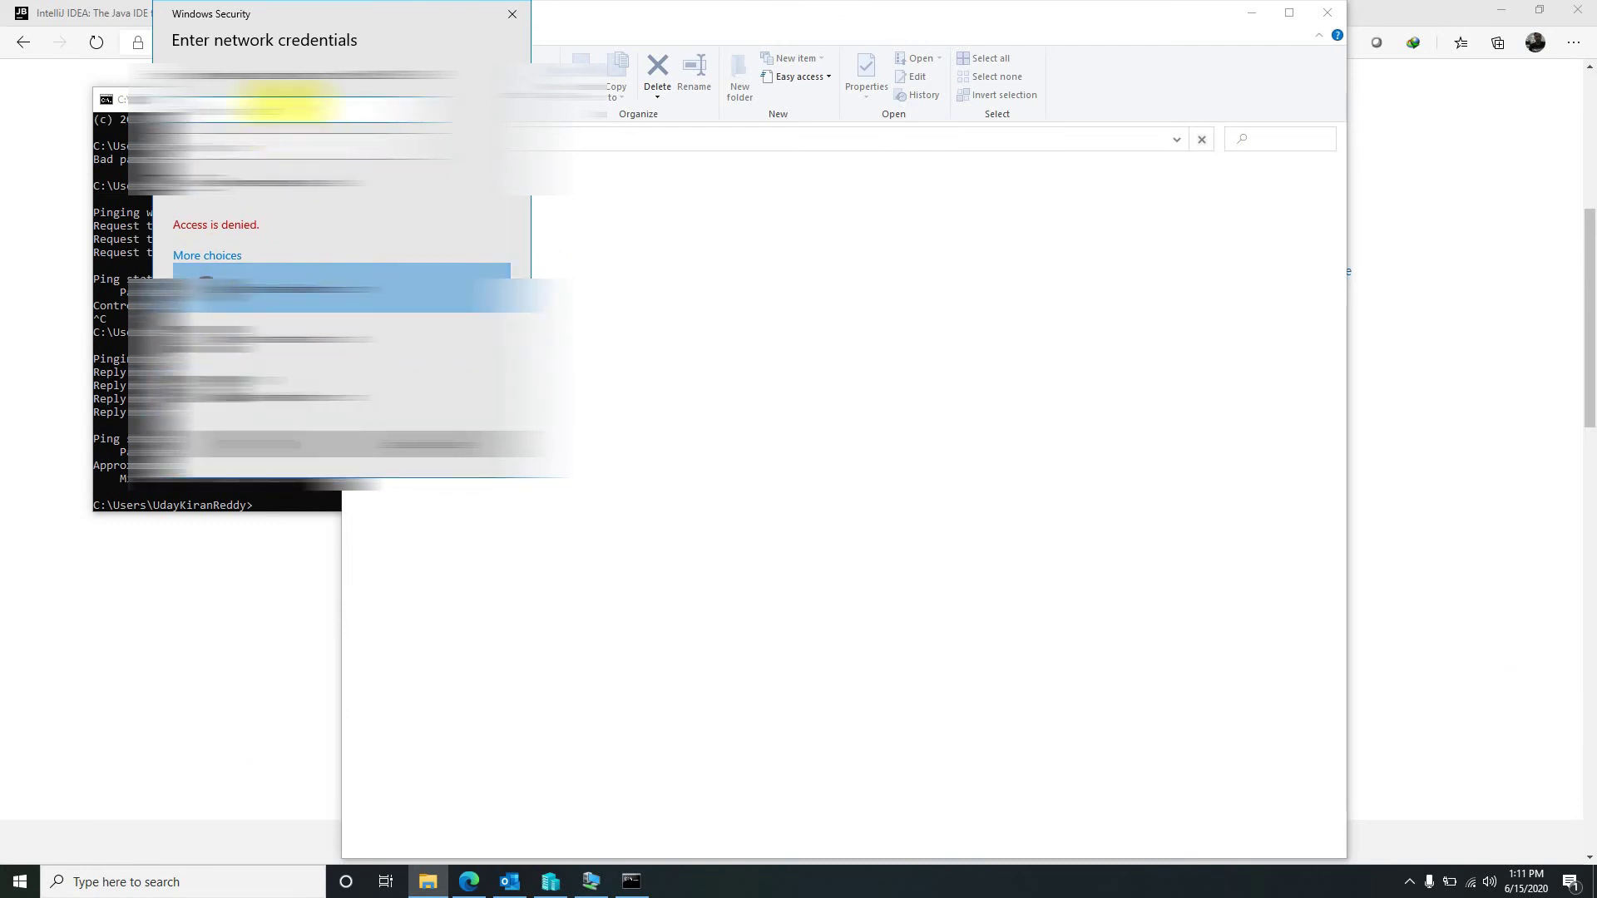
click(284, 107)
key(Tab)
text(******)
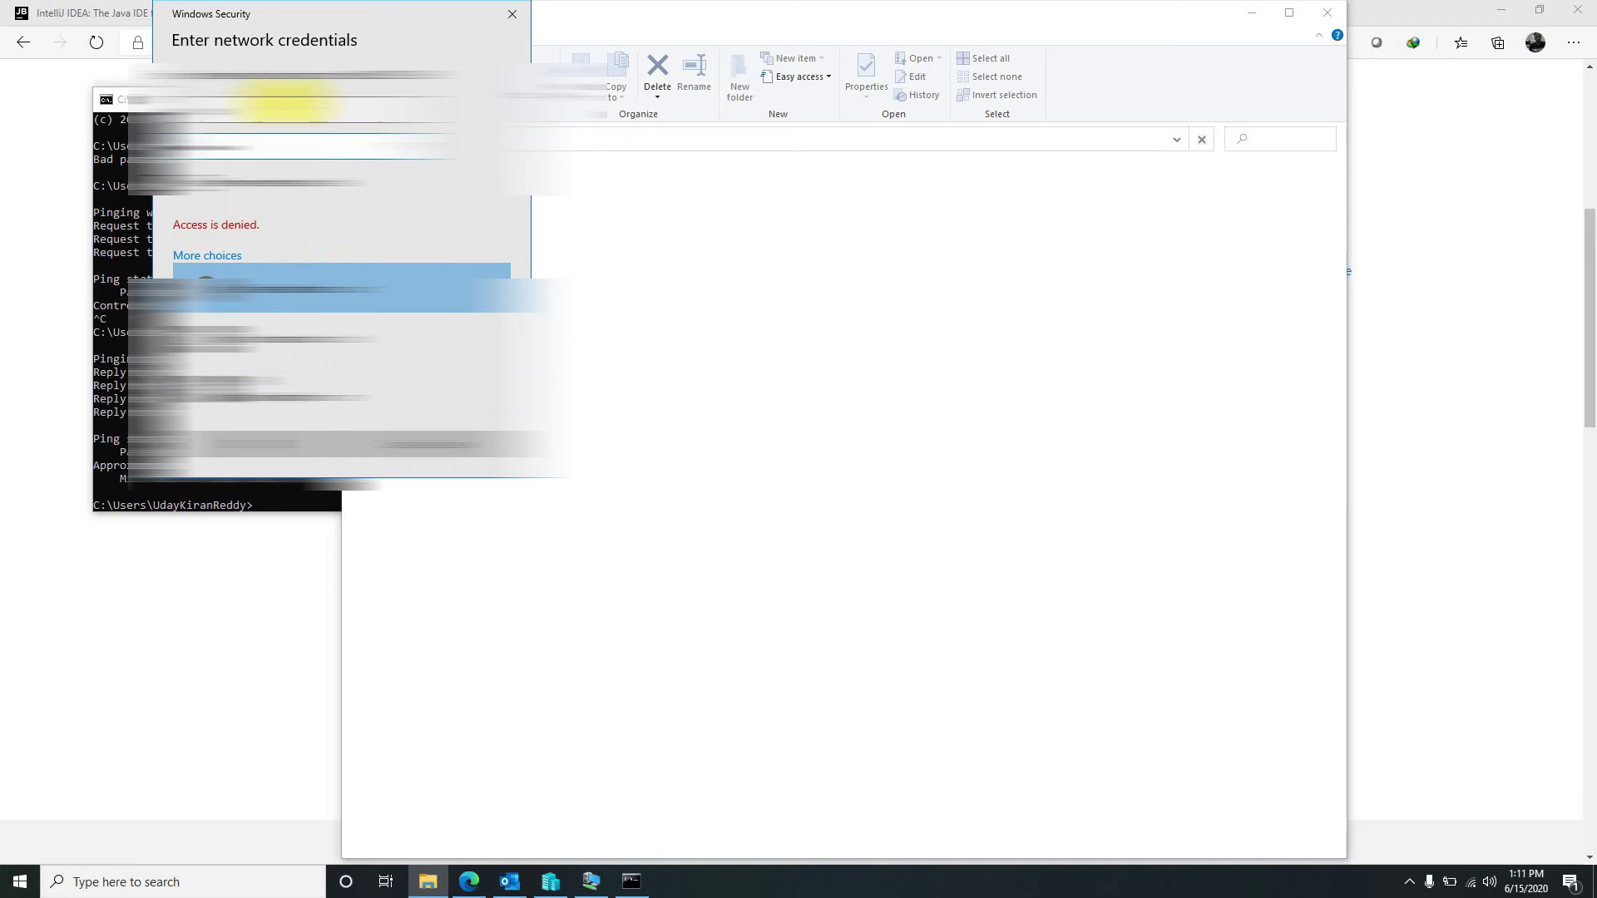
text(*)
key(BackSpace)
key(BackSpace)
key(BackSpace)
text(********)
key(Return)
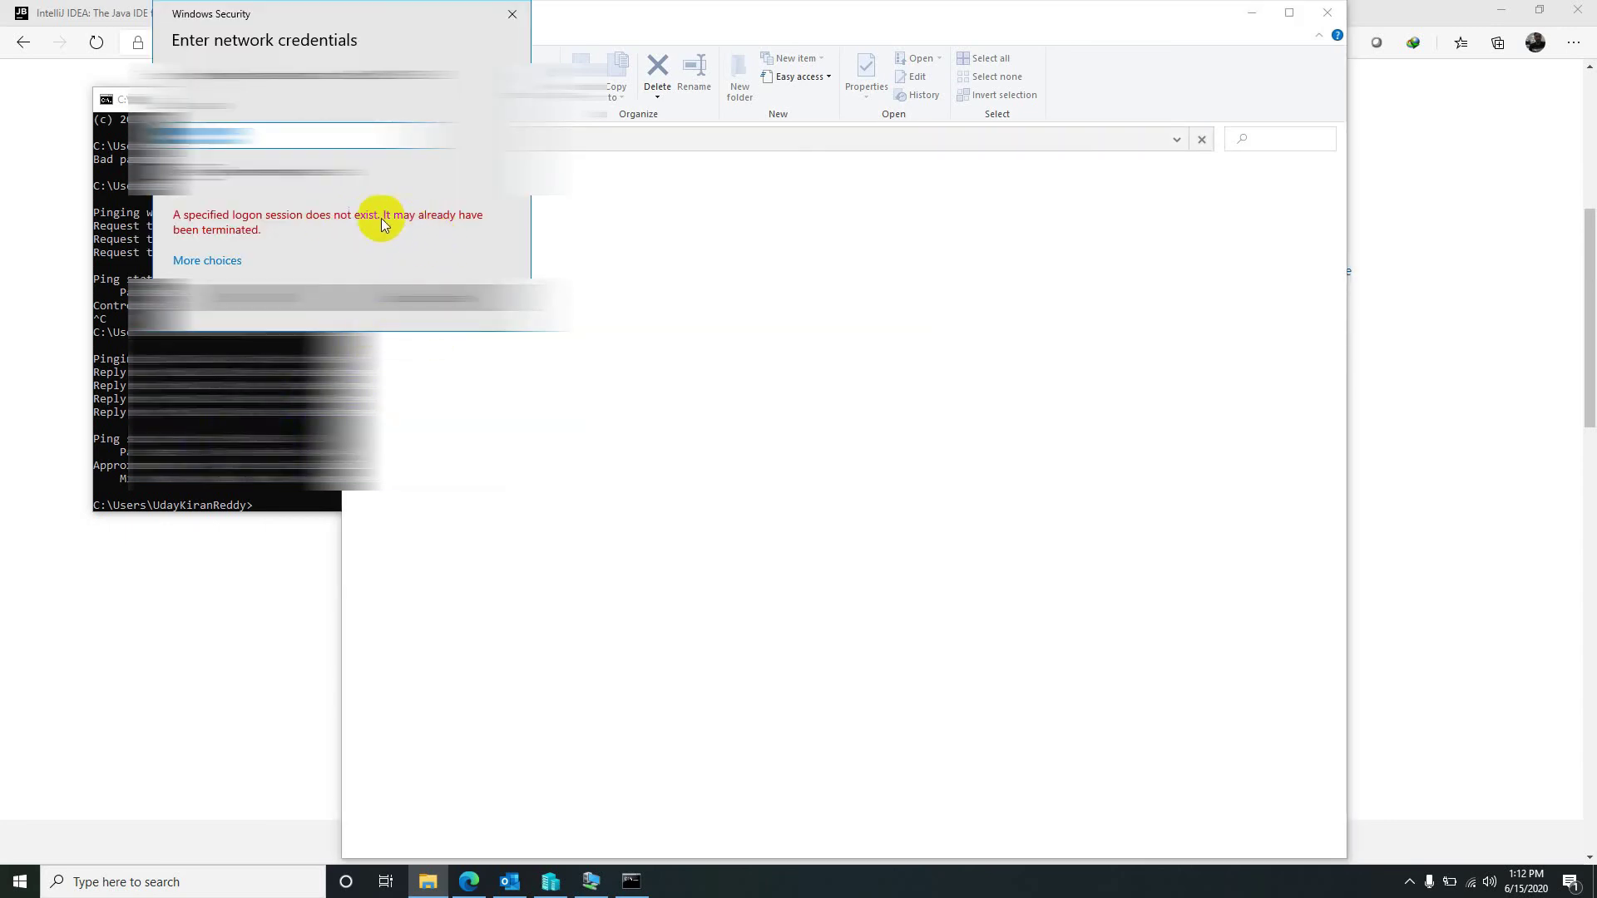
Step: Choose a different credential option and sign in to 192.168.0.9 with the virtual machine's user name and account password
click(214, 260)
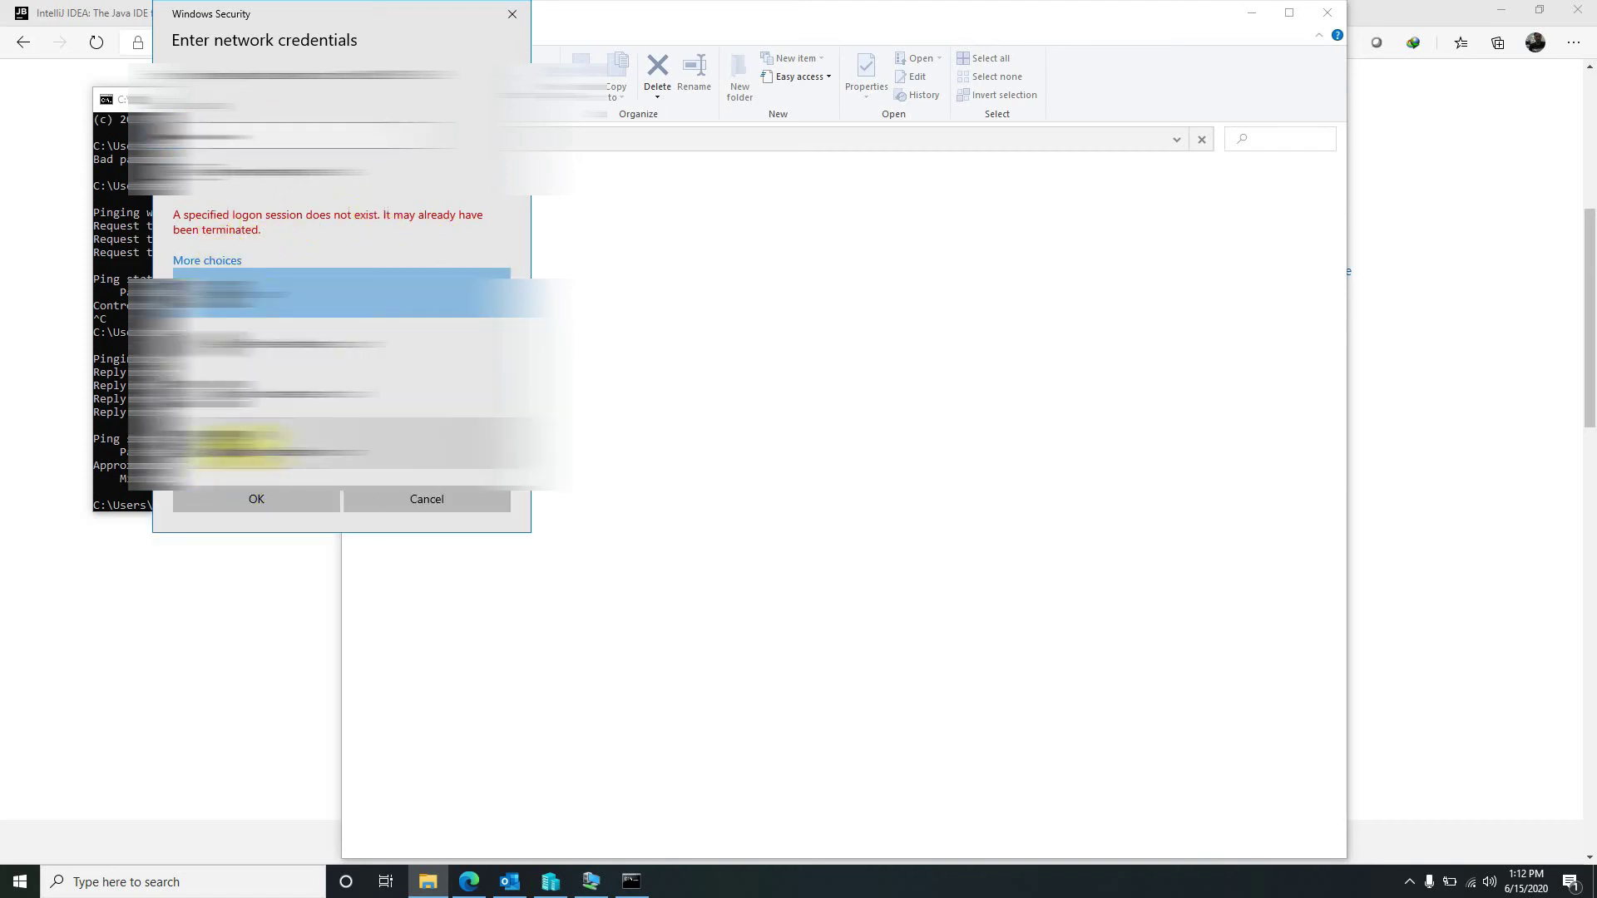
click(239, 355)
text(~\uday)
key(Tab)
text(*****)
key(Return)
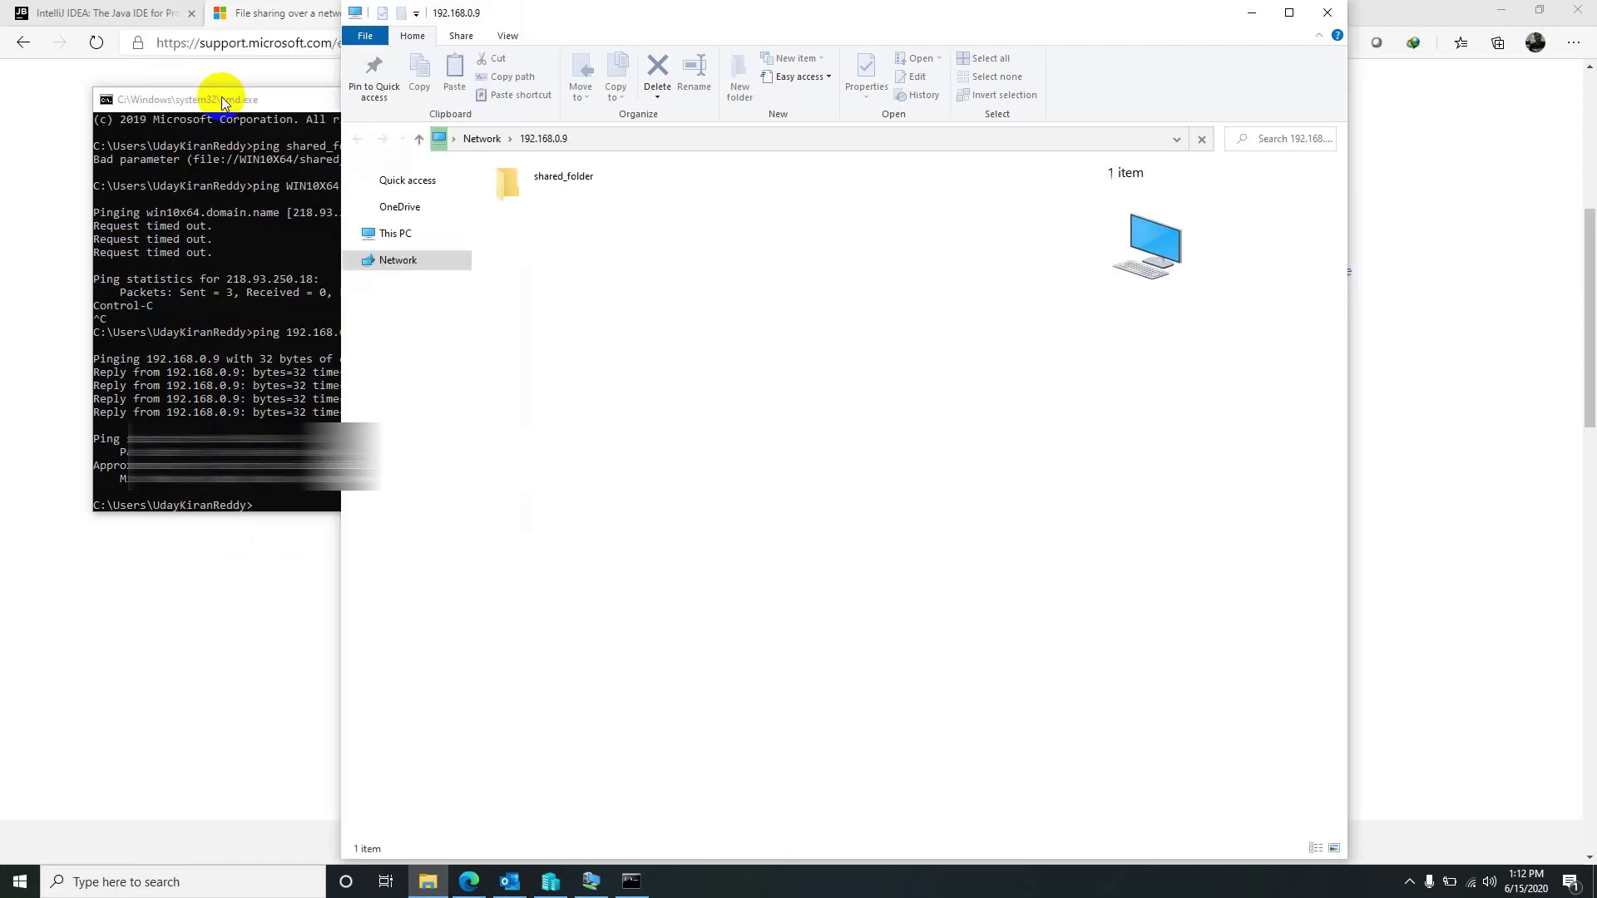